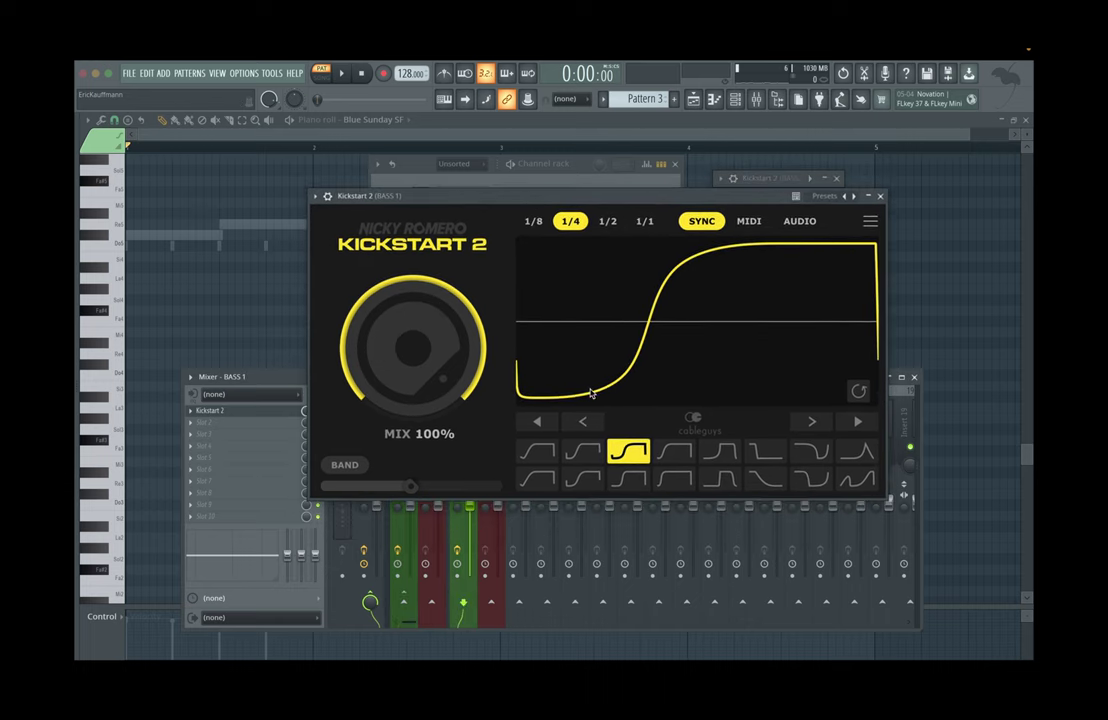
Close the Kickstart 2 window and play Pattern 3 to hear the ducked bass against the kick
mouse_move(405, 345)
left_mouse_down()
mouse_move(405, 365)
mouse_move(405, 345)
left_mouse_up()
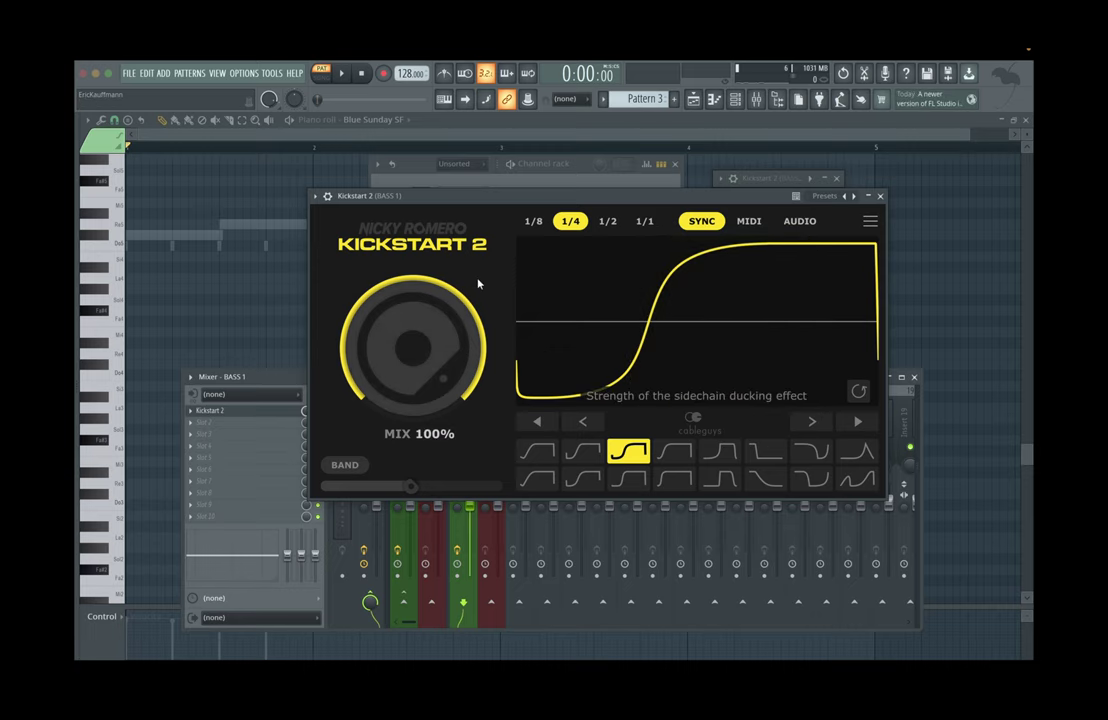
left_click(880, 196)
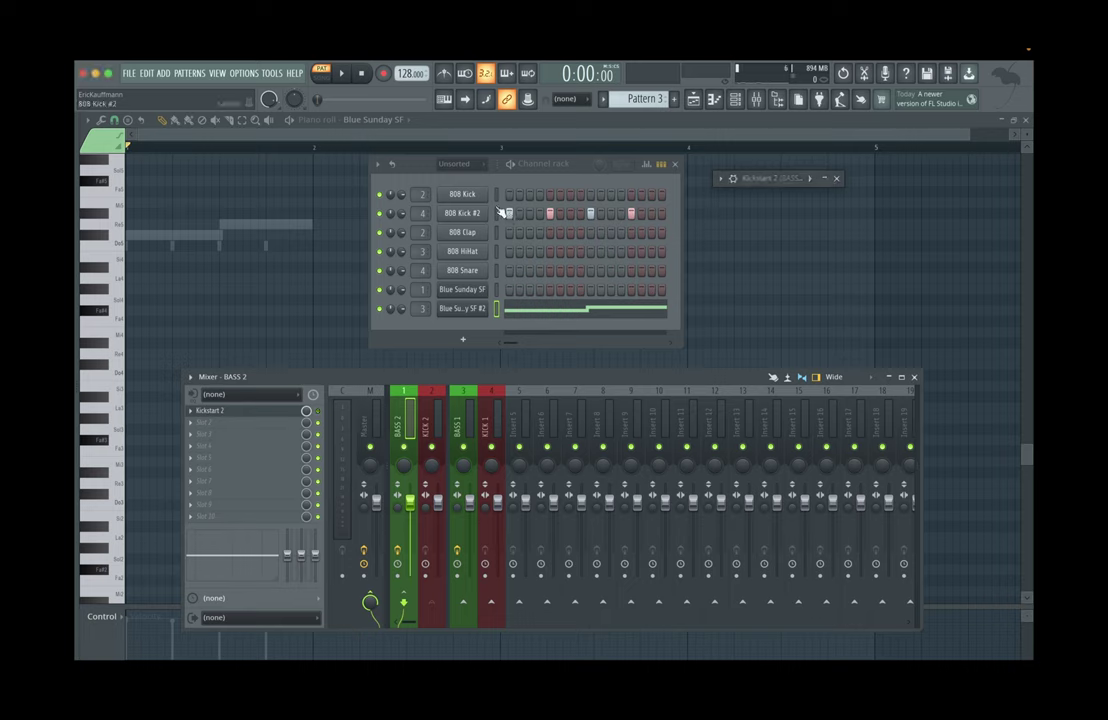
left_click(345, 78)
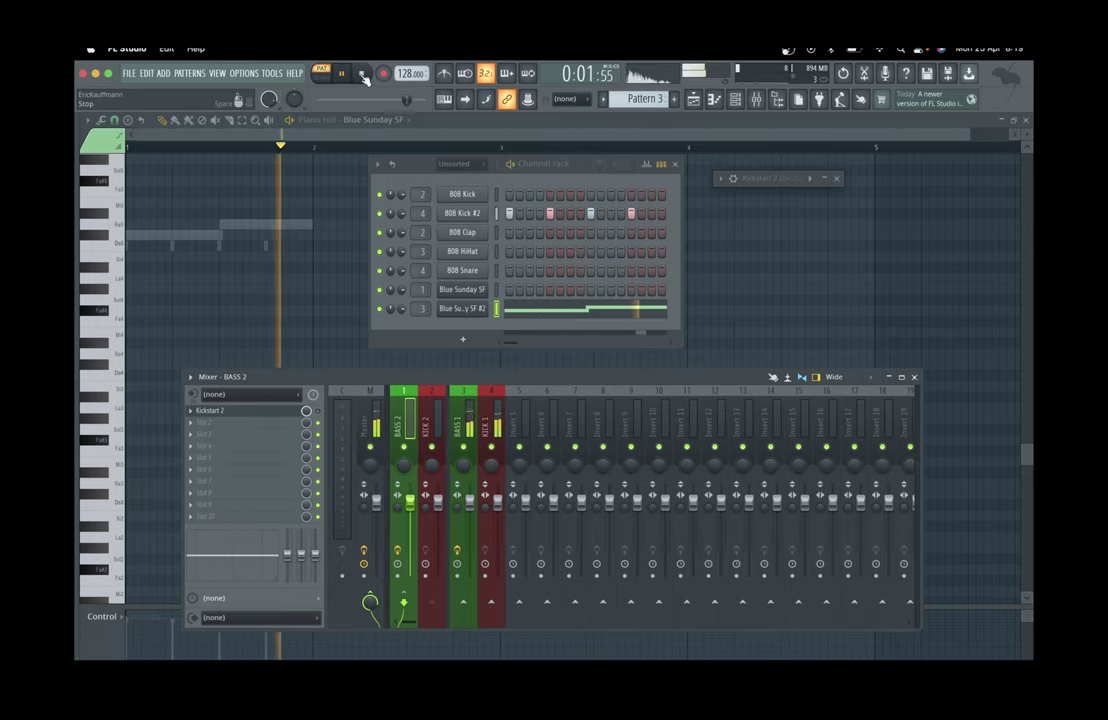
left_click(363, 77)
Select the BASS 1 mixer track and play Pattern 3 while watching its level
left_click(463, 445)
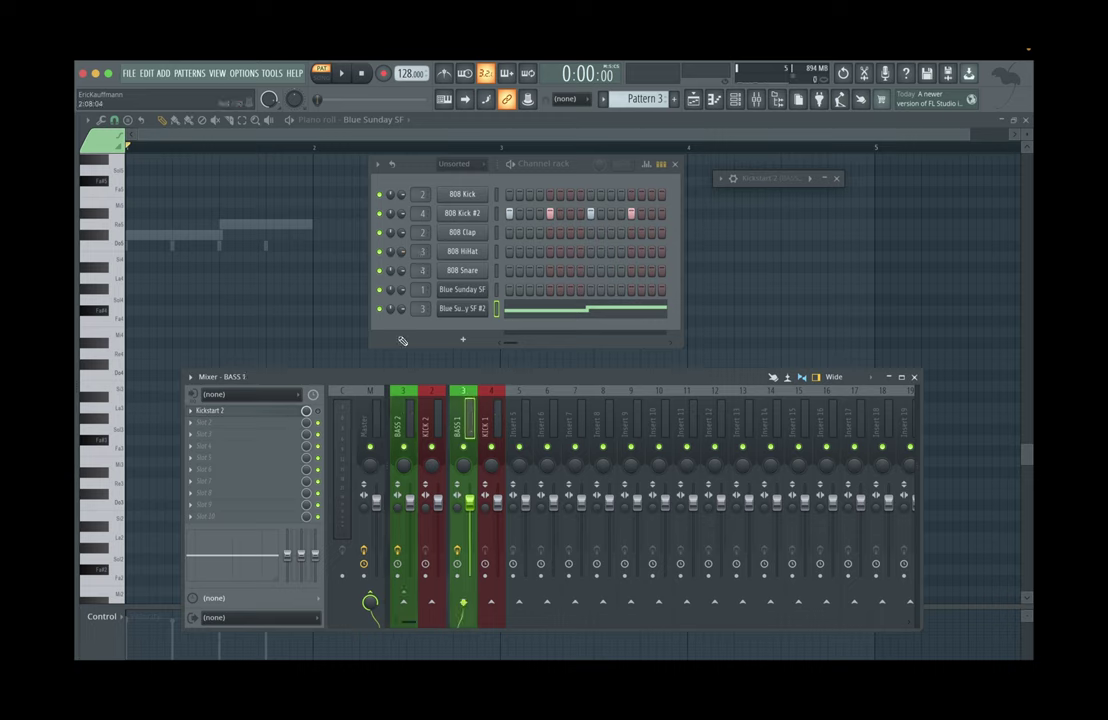
left_click(342, 74)
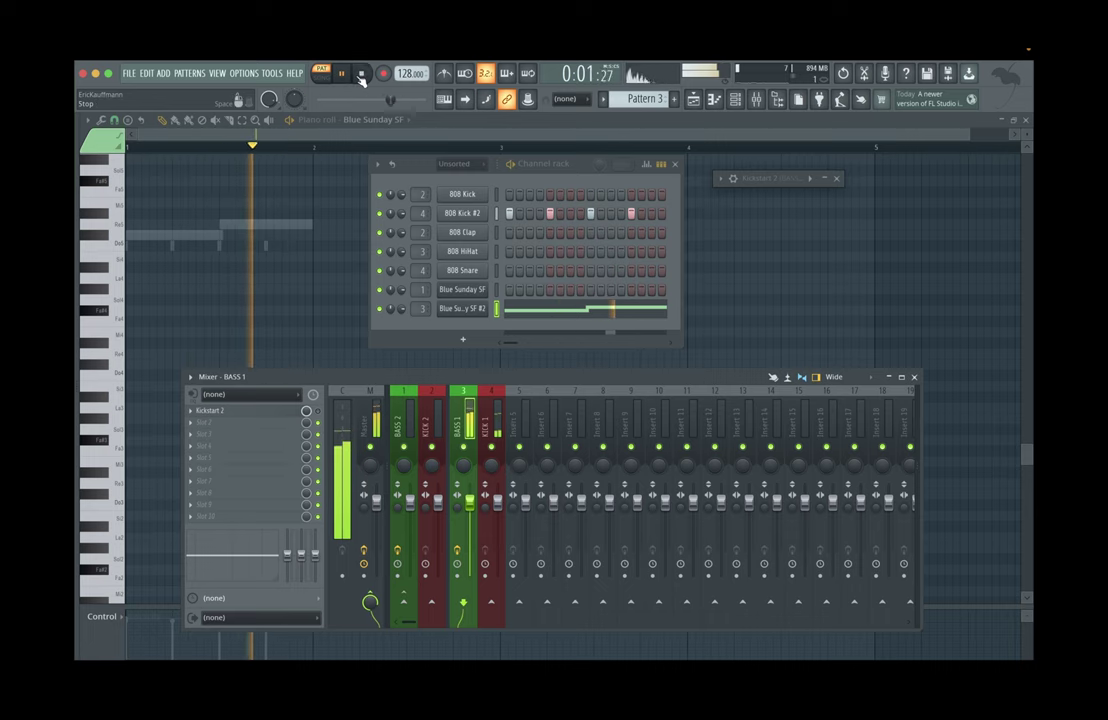
left_click(362, 75)
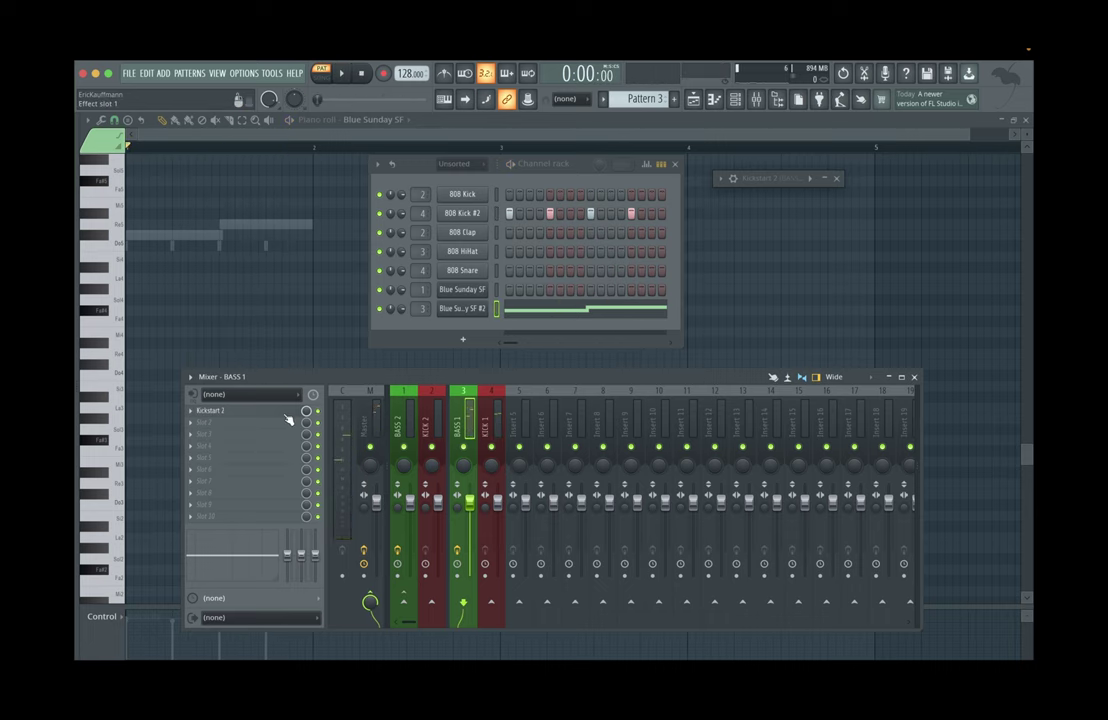
Open Kickstart 2 from BASS 1's first effect slot, play the pattern briefly, and close the 808 Kick window
left_click(284, 416)
key("space")
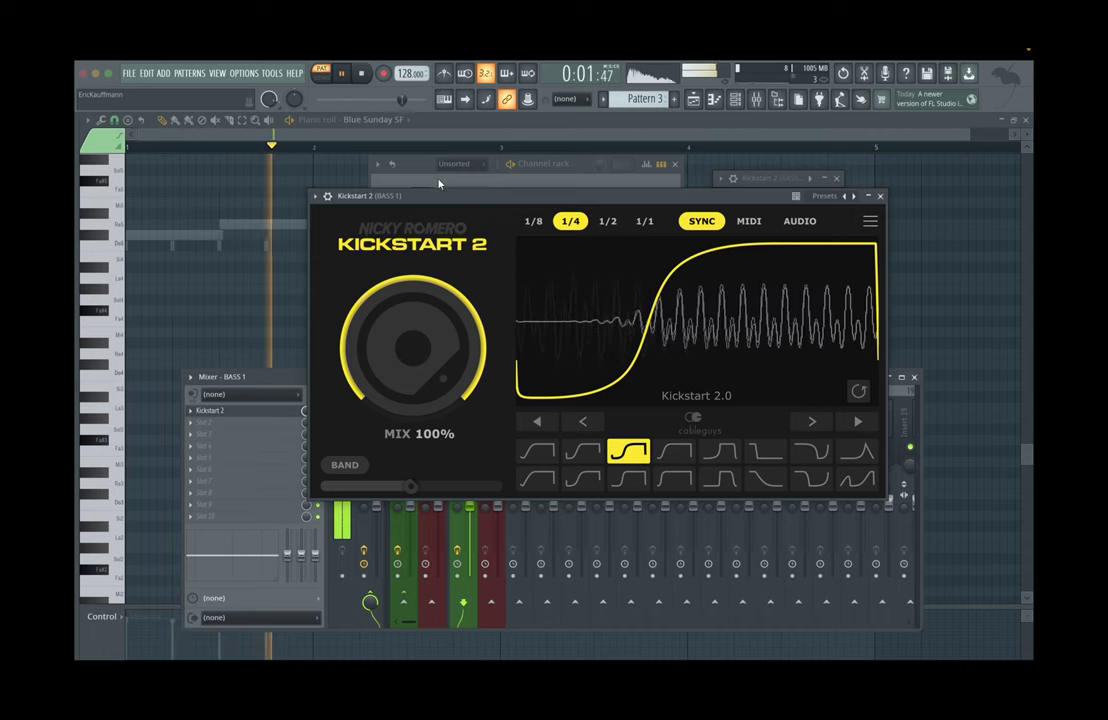
left_click(363, 75)
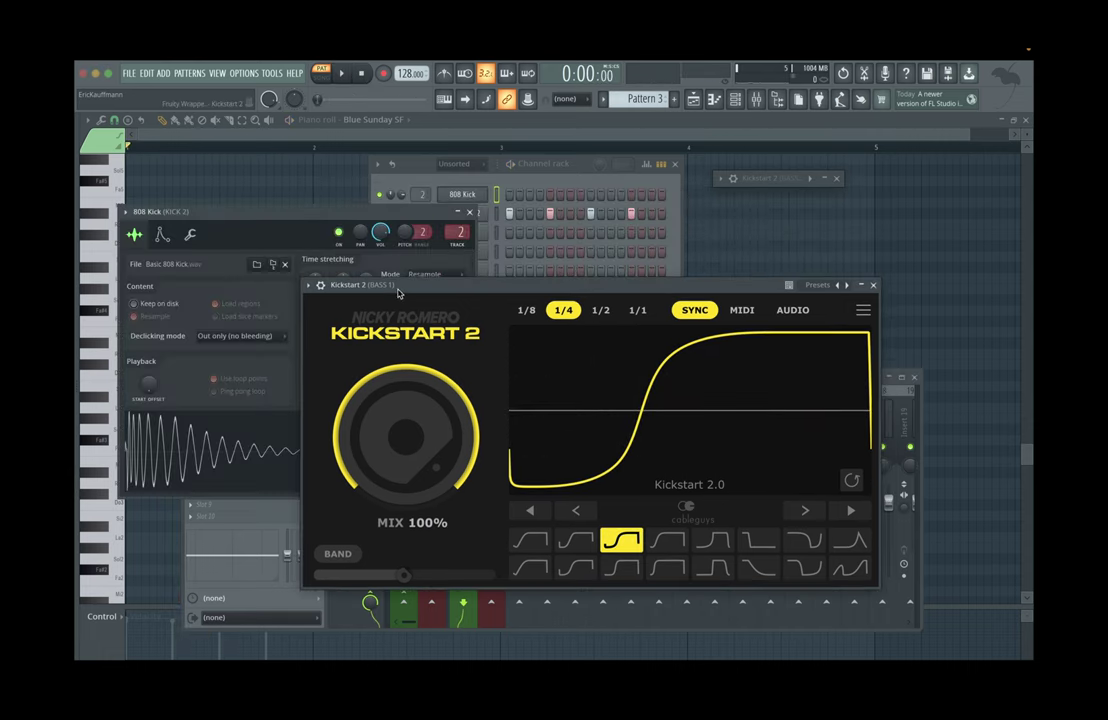
left_click(473, 238)
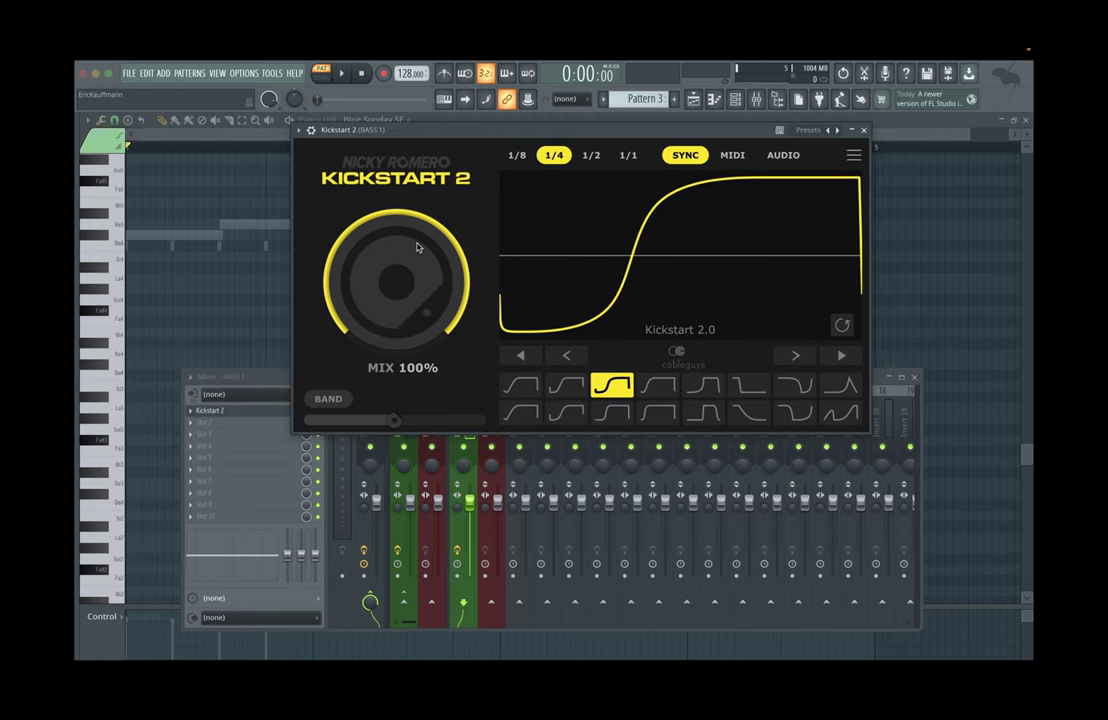
Play the pattern while trying out the Mix amount of Kickstart 2 on BASS 1
key("space")
mouse_move(418, 248)
left_mouse_down()
mouse_move(418, 330)
mouse_move(418, 248)
left_mouse_up()
key("space")
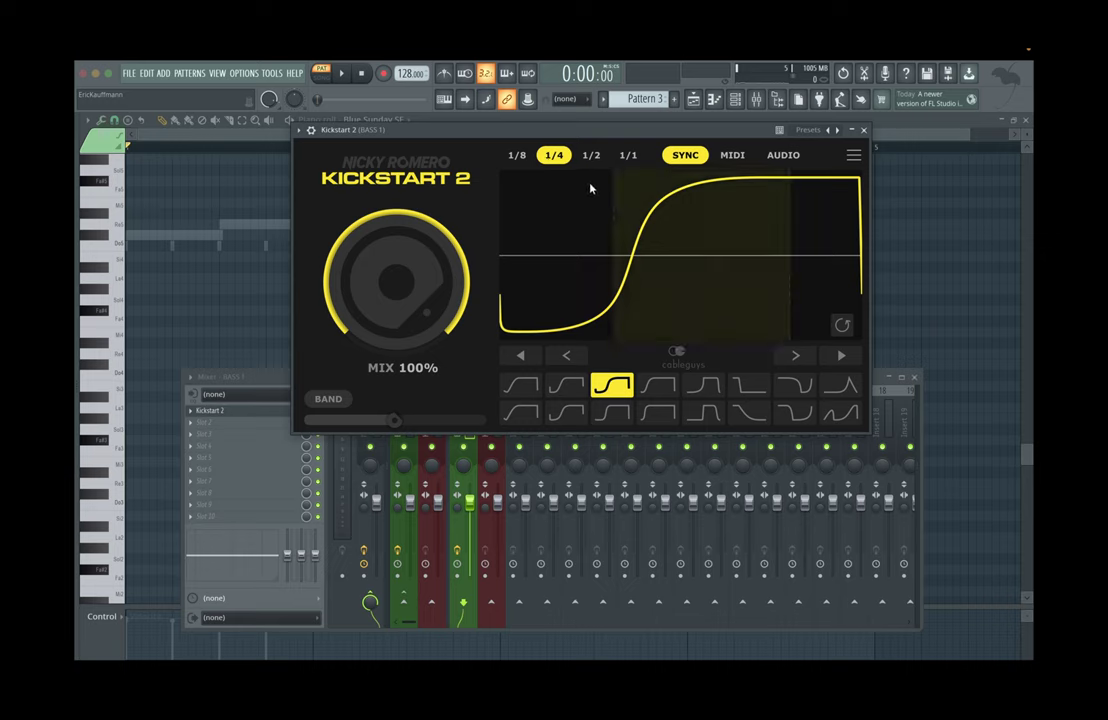
Try the MIDI and AUDIO trigger modes in Kickstart 2, returning to SYNC
left_click(733, 157)
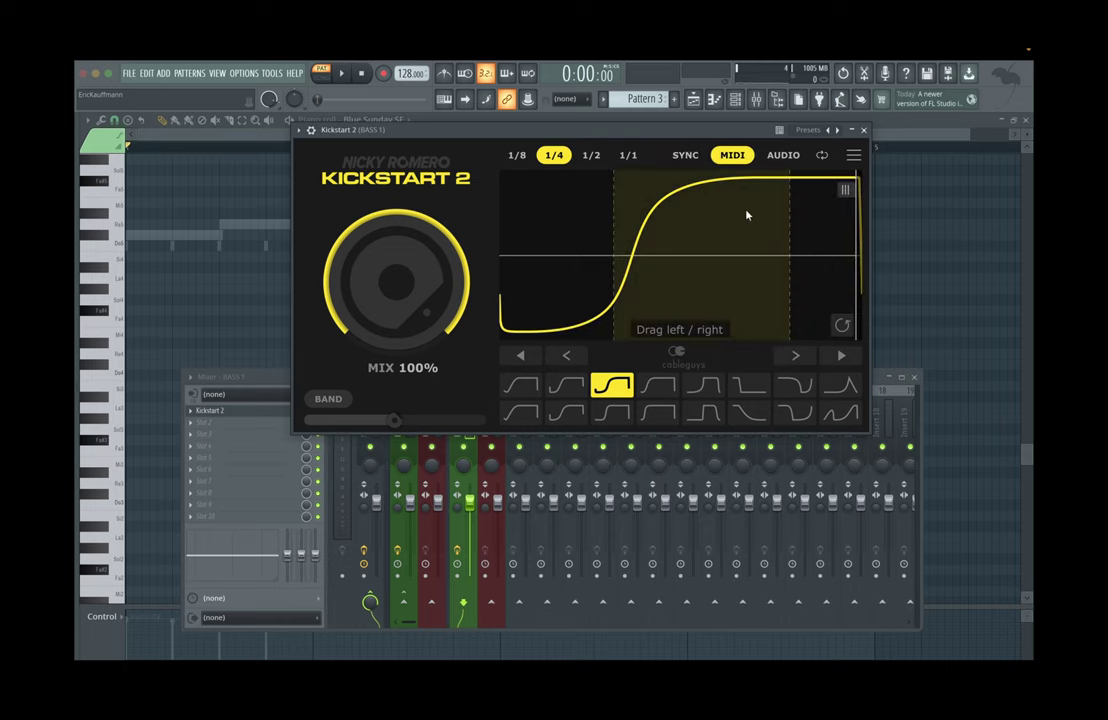
left_click(780, 154)
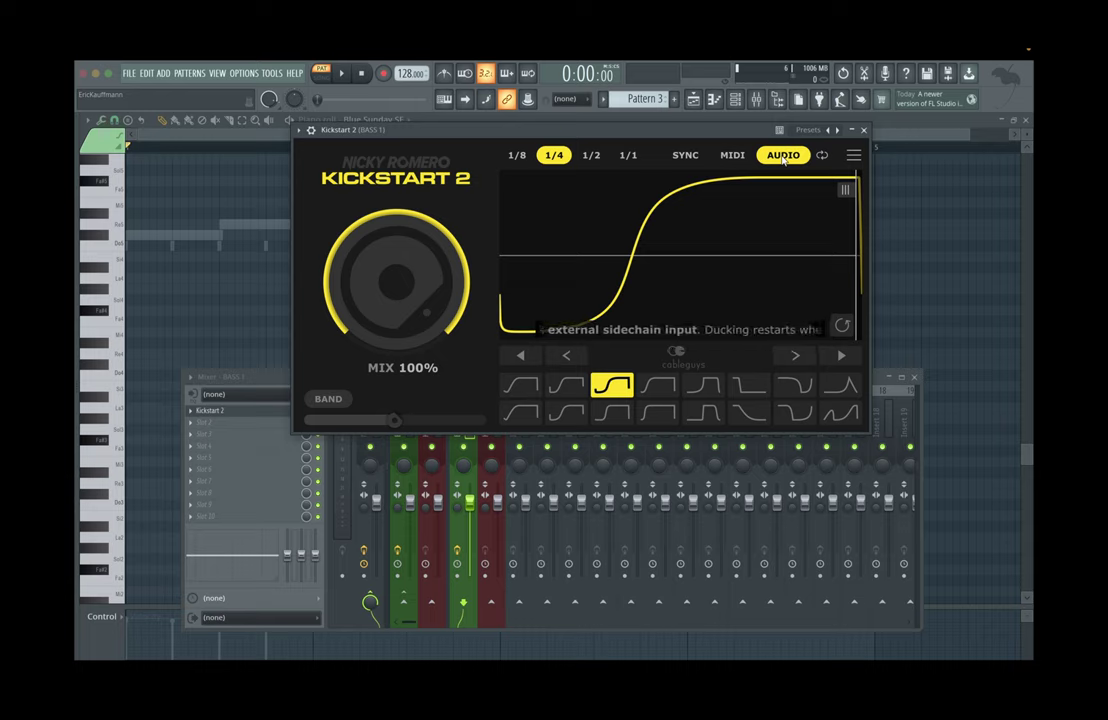
left_click(685, 155)
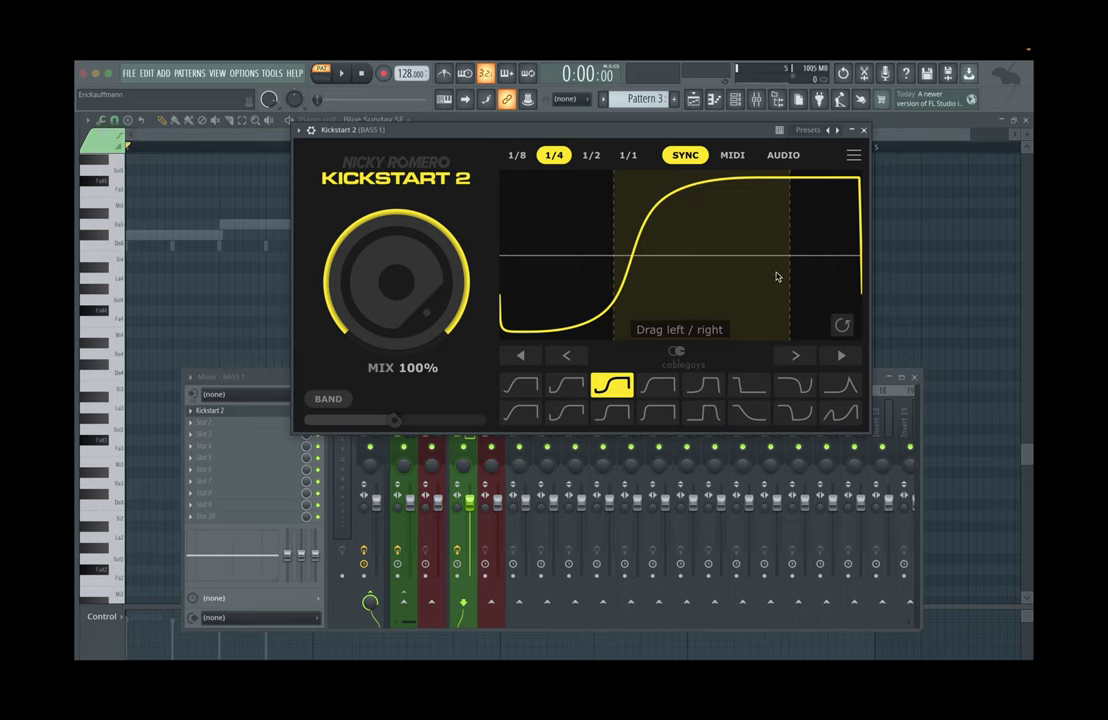
Shorten the ducking curve in Kickstart 2, play the pattern, and lengthen the curve by ear
mouse_move(702, 255)
left_mouse_down()
mouse_move(616, 255)
mouse_move(740, 255)
mouse_move(583, 255)
mouse_move(850, 255)
mouse_move(641, 255)
mouse_move(686, 251)
left_mouse_up()
left_click_drag(512, 137, 490, 274)
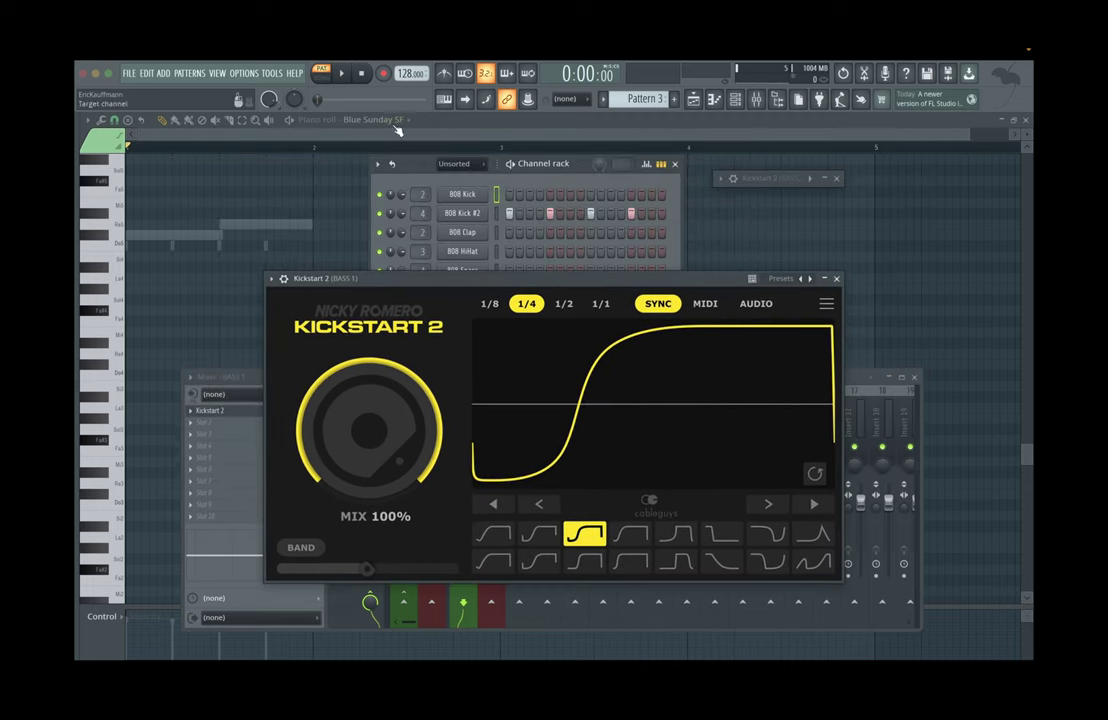
left_click(341, 73)
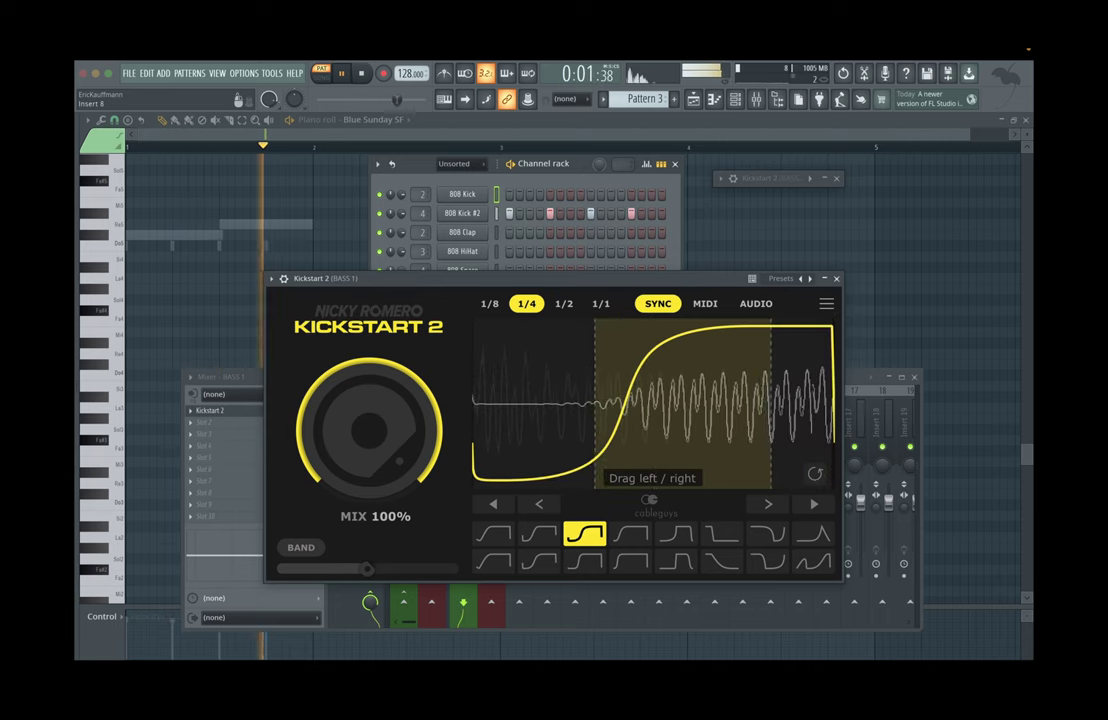
left_click_drag(650, 430, 700, 430)
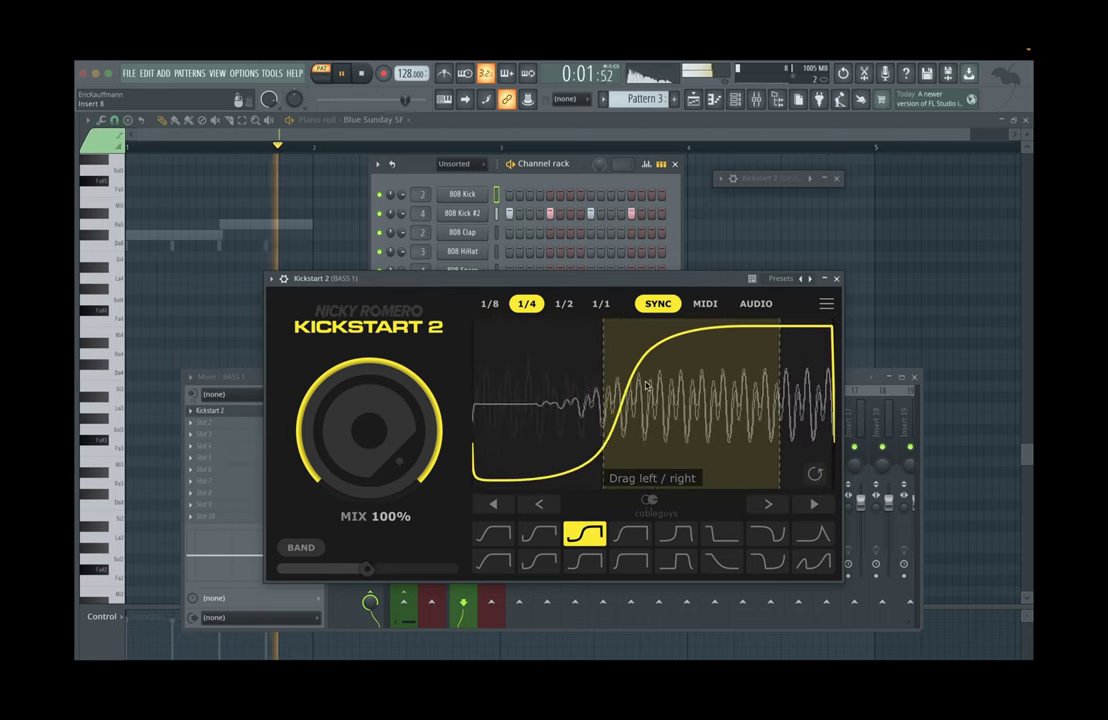
left_click_drag(580, 290, 583, 220)
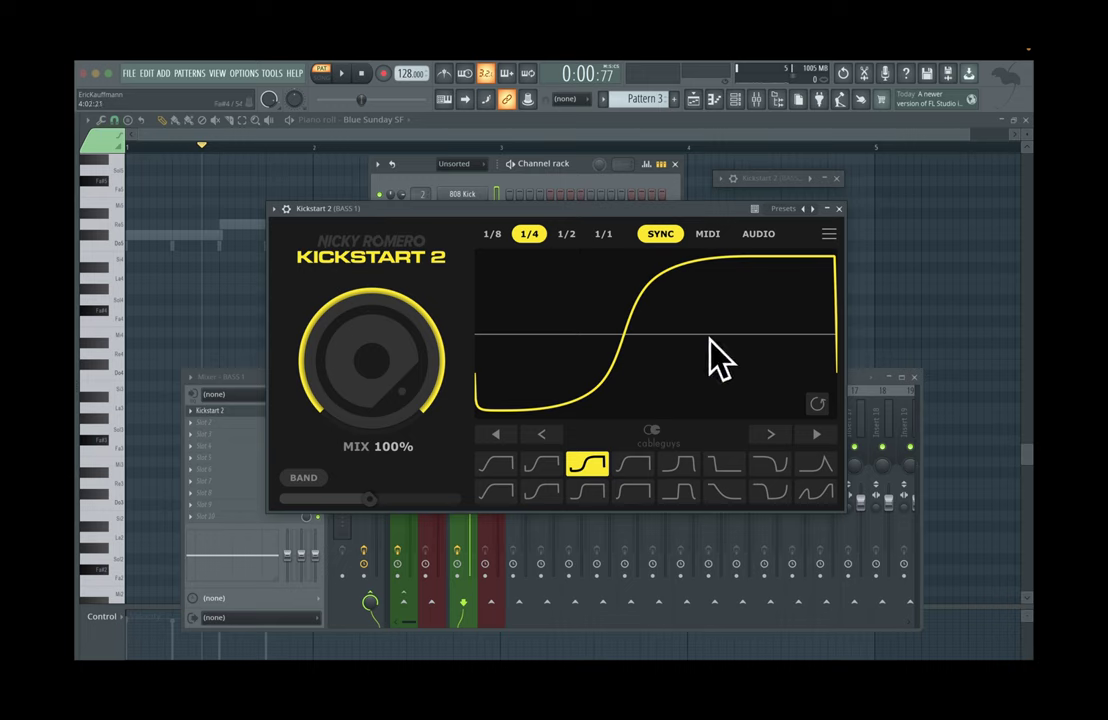
Try the coarse and fine curve shifts in both directions, returning the ducking curve to its starting position
left_click(498, 436)
left_click(498, 436)
left_click(498, 436)
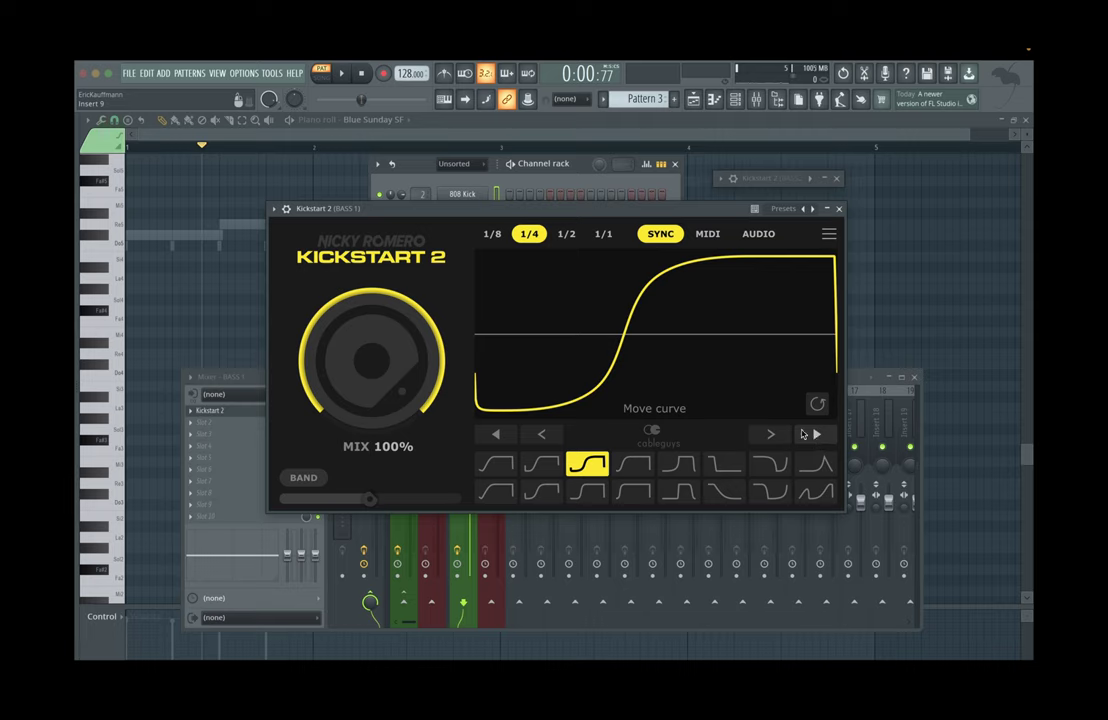
left_click(545, 436)
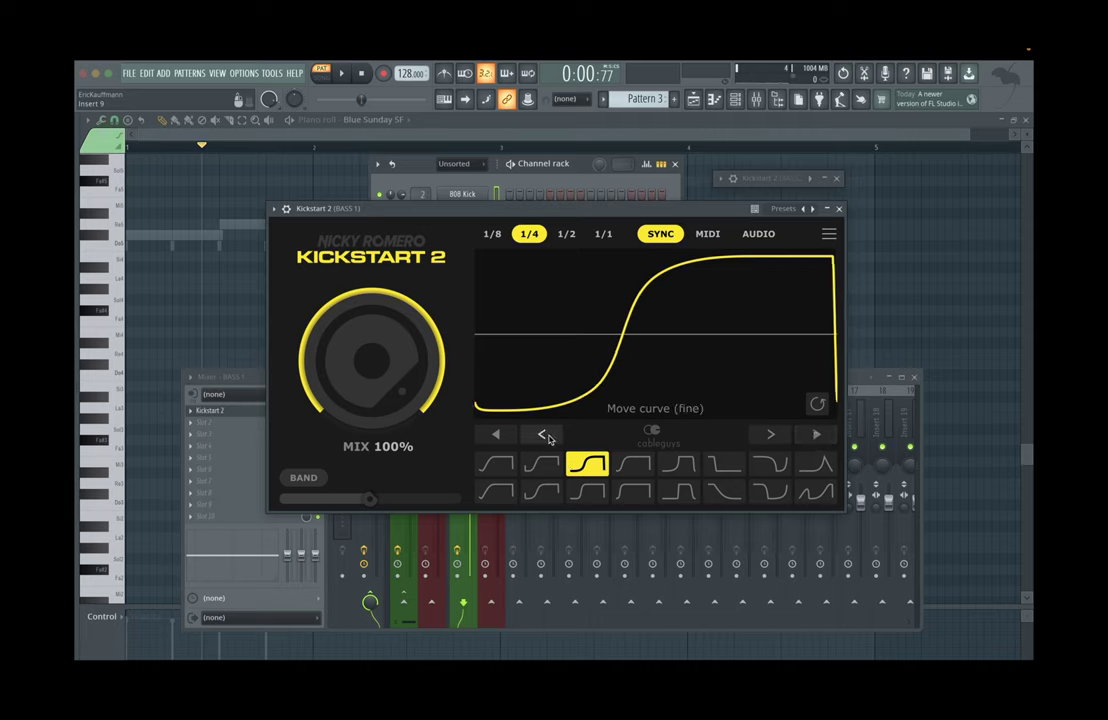
left_click(546, 437)
left_click(547, 438)
left_click(762, 440)
left_click(761, 442)
left_click(761, 443)
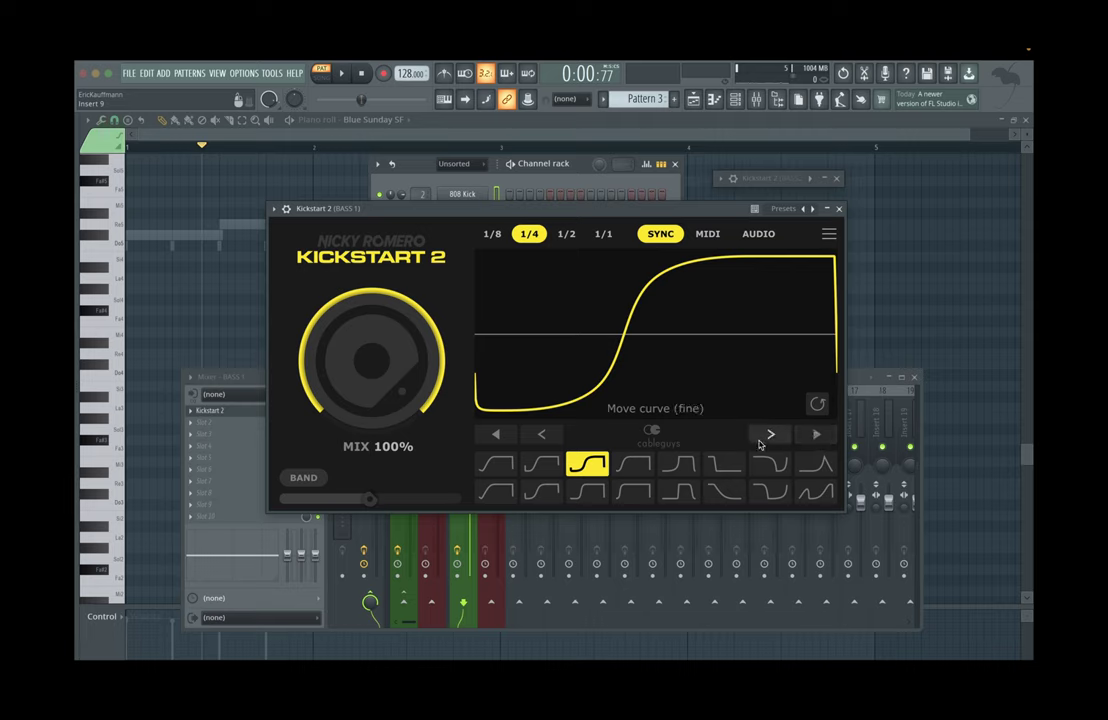
left_click(760, 444)
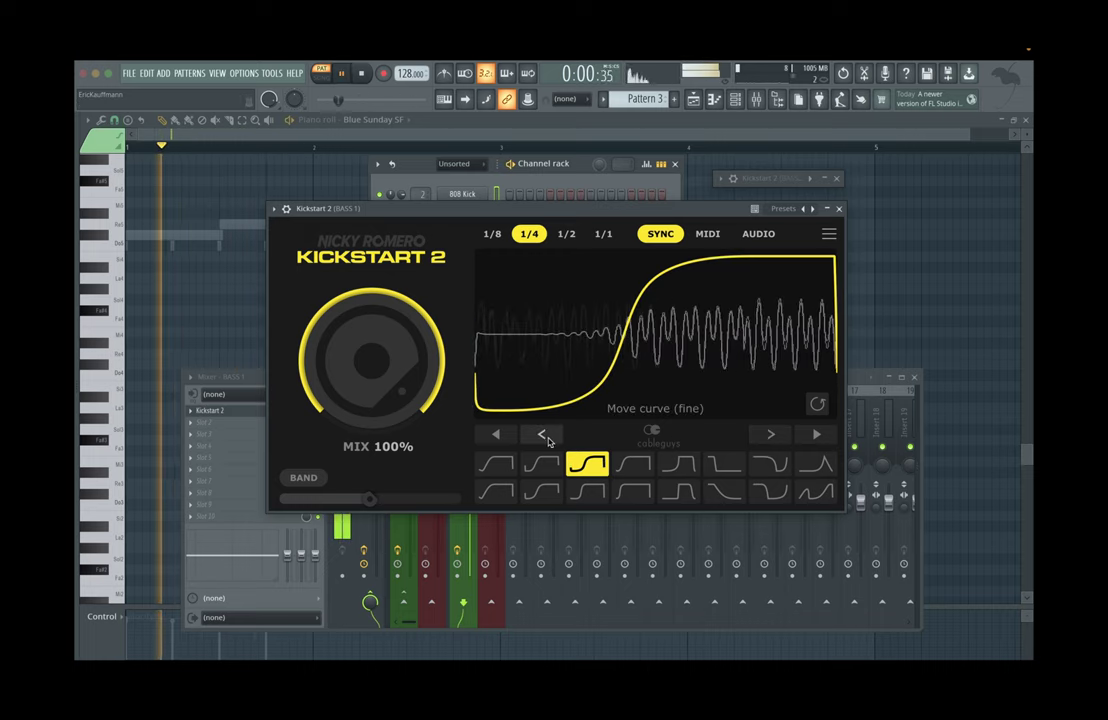
Adjust the ducking curve's horizontal length again so the bass returns slightly later in each beat
key("space")
mouse_move(555, 275)
left_mouse_down()
mouse_move(495, 277)
mouse_move(619, 277)
mouse_move(600, 310)
mouse_move(717, 324)
mouse_move(710, 342)
left_mouse_up()
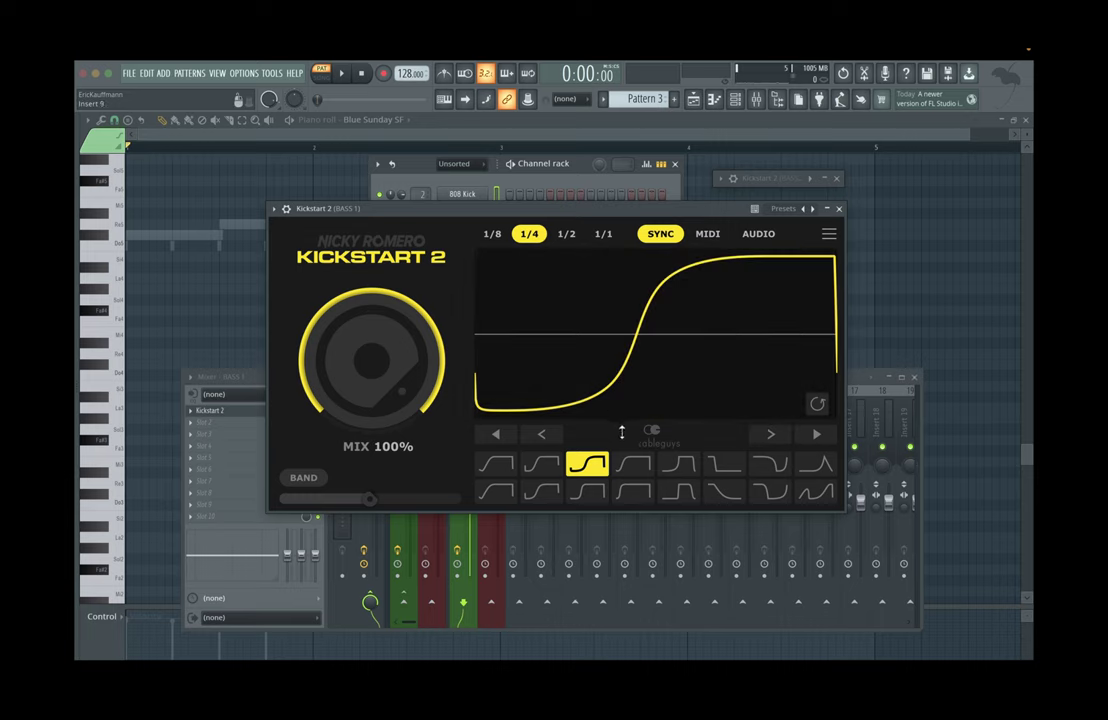
Audition High Chain, Subbass Chain, Reverse Chain and other curve shapes during playback, returning to the originally selected S-shaped curve
key("space")
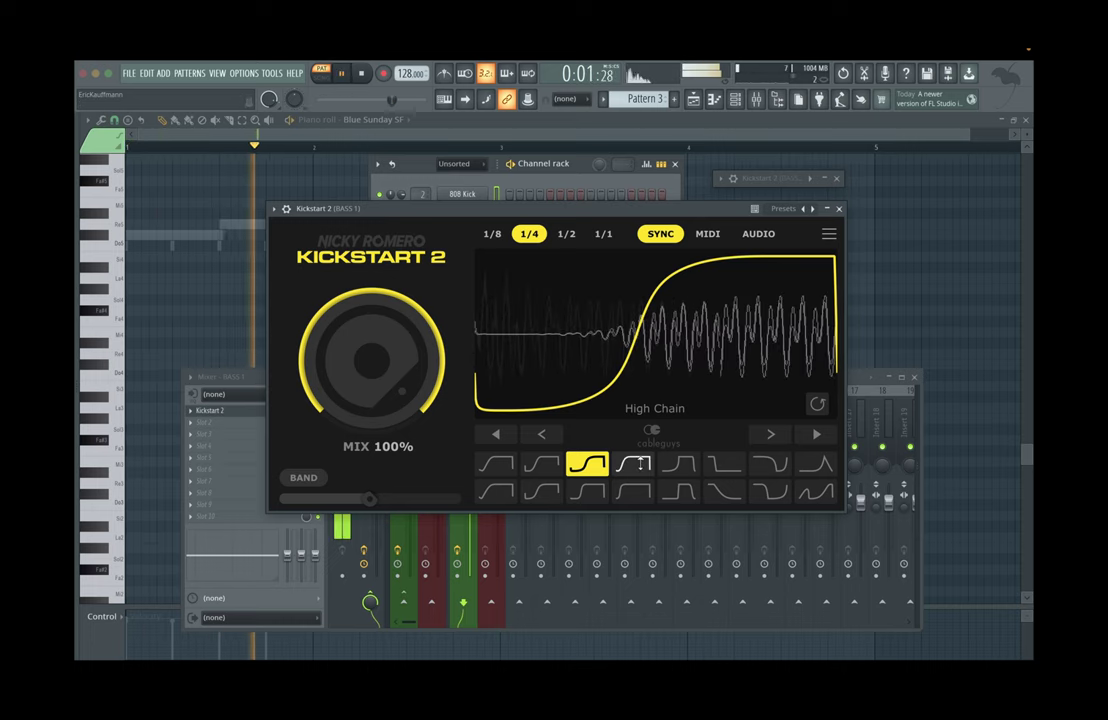
left_click(636, 464)
left_click(677, 465)
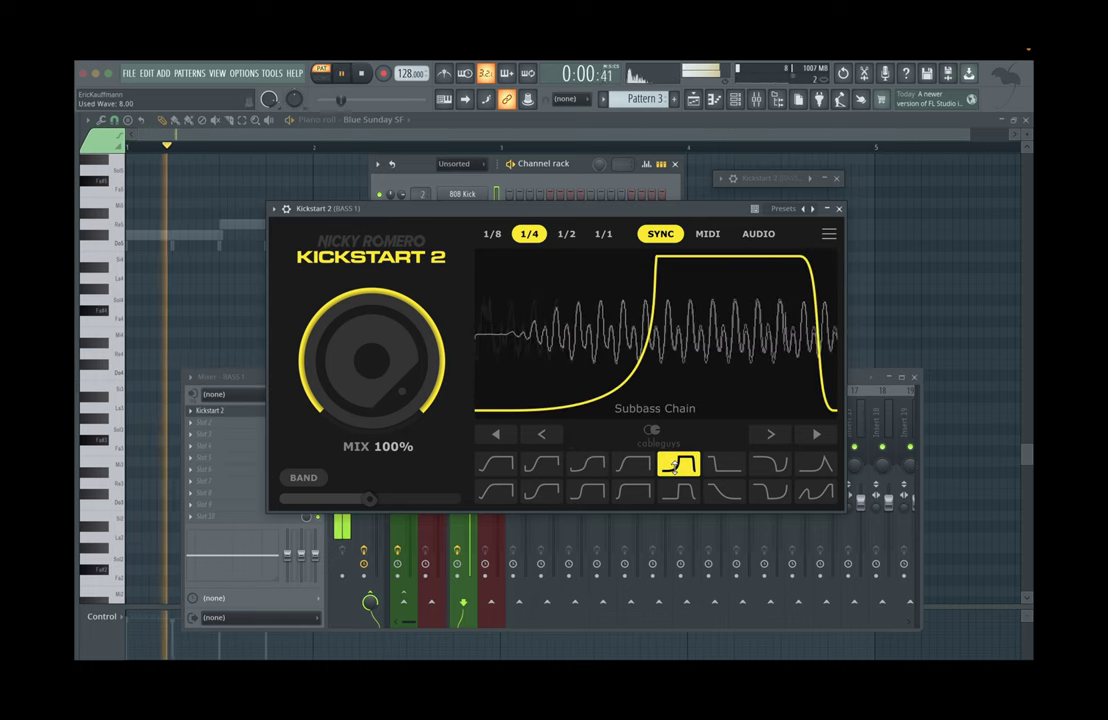
left_click(633, 491)
left_click(587, 491)
left_click(770, 464)
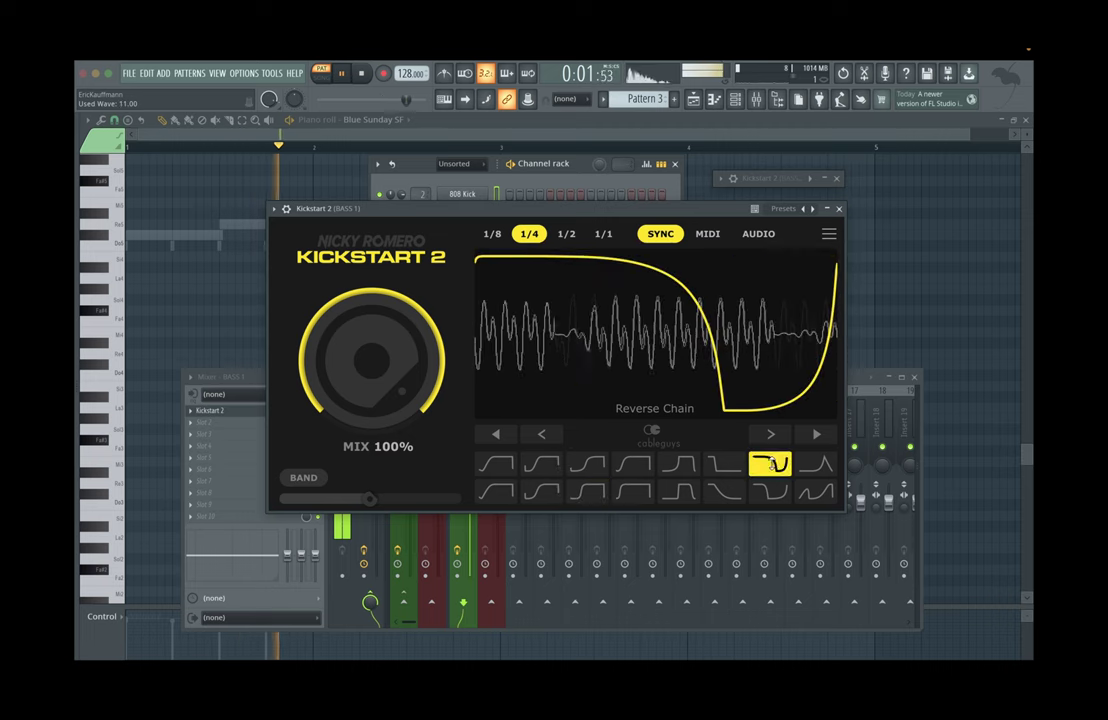
left_click(816, 464)
left_click(633, 464)
left_click(590, 464)
key("space")
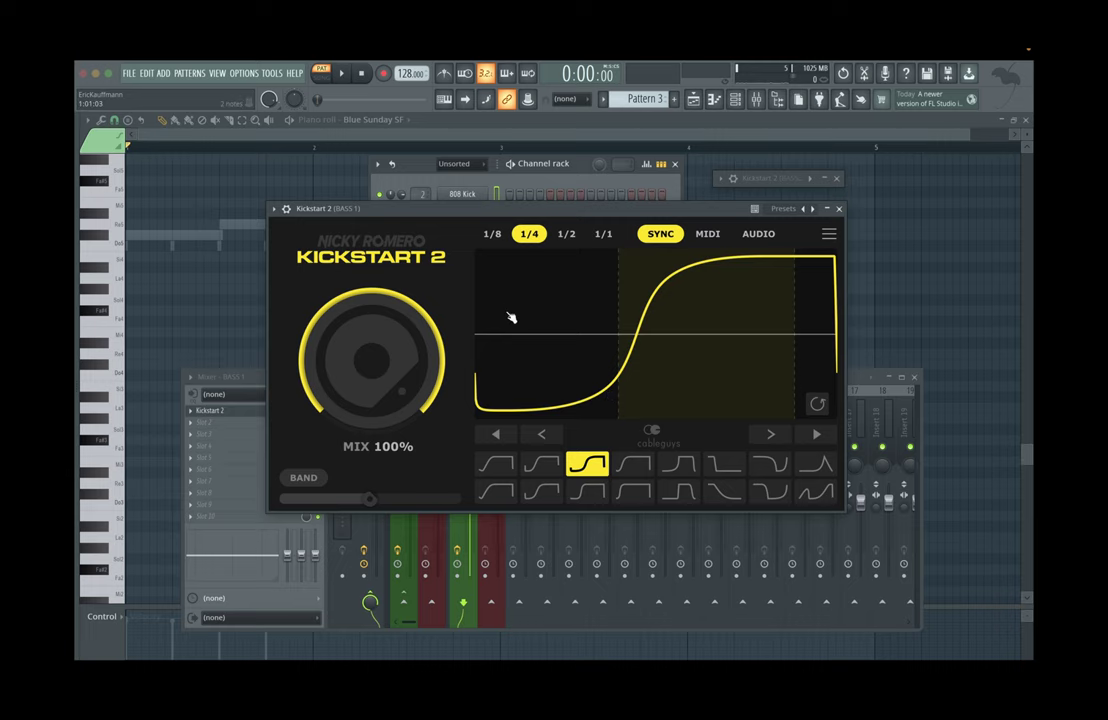
Turn on band-limited ducking and raise its frequency to 5.12 kHz during playback
left_click(304, 478)
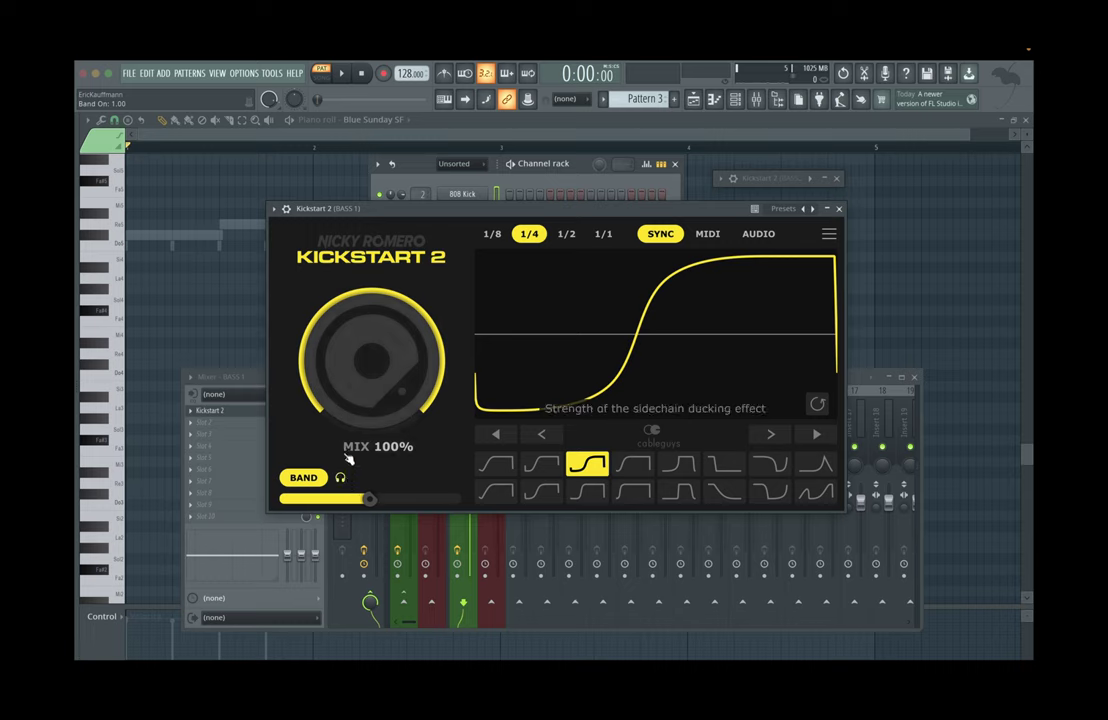
key("space")
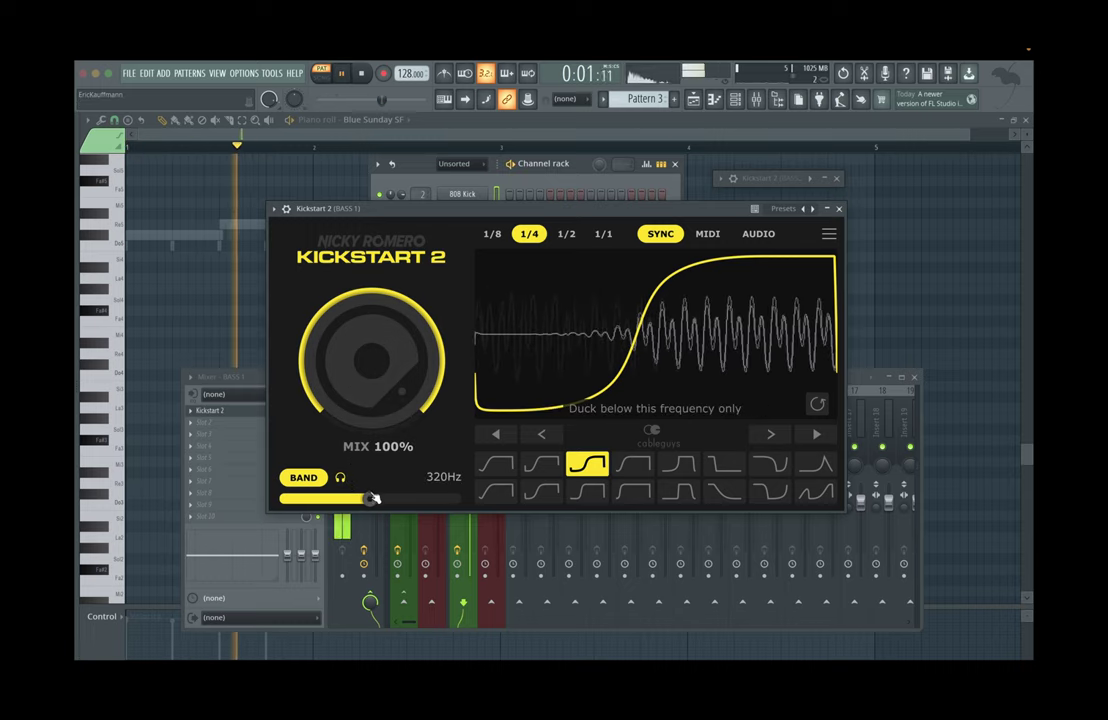
left_click_drag(369, 498, 456, 498)
key("space")
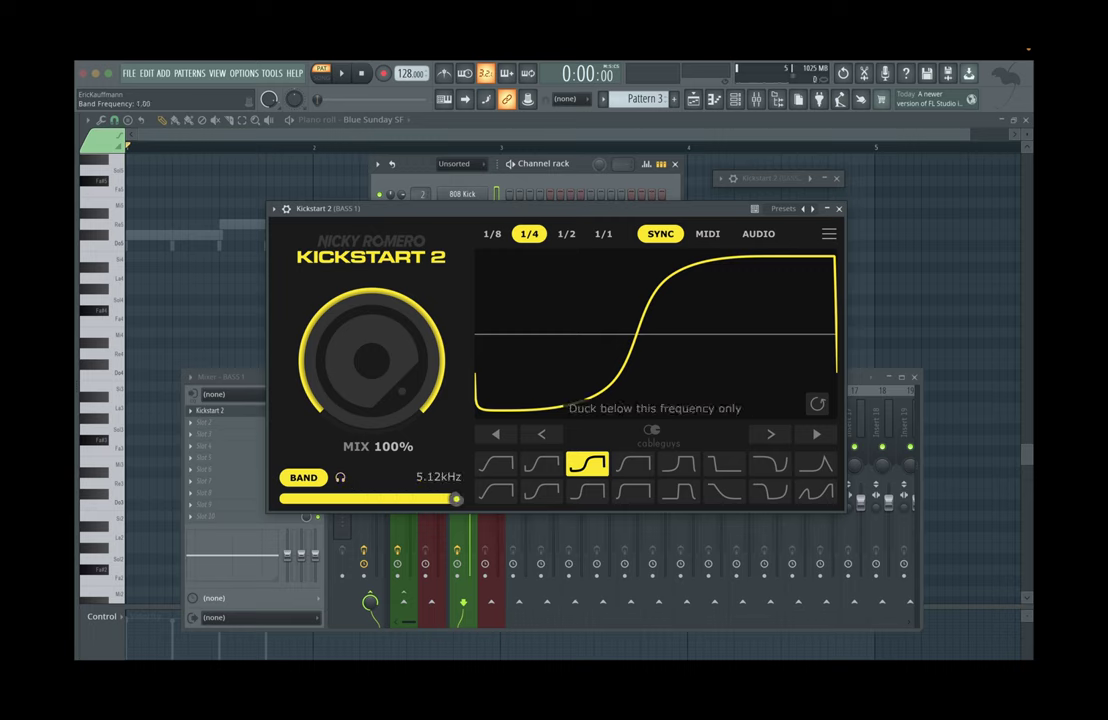
Lower the ducking band frequency to 513 Hz, raise it to 2.11 kHz, and turn band-limited ducking off
left_click_drag(447, 498, 417, 498)
mouse_move(396, 498)
left_mouse_down()
mouse_move(373, 498)
mouse_move(384, 498)
left_mouse_up()
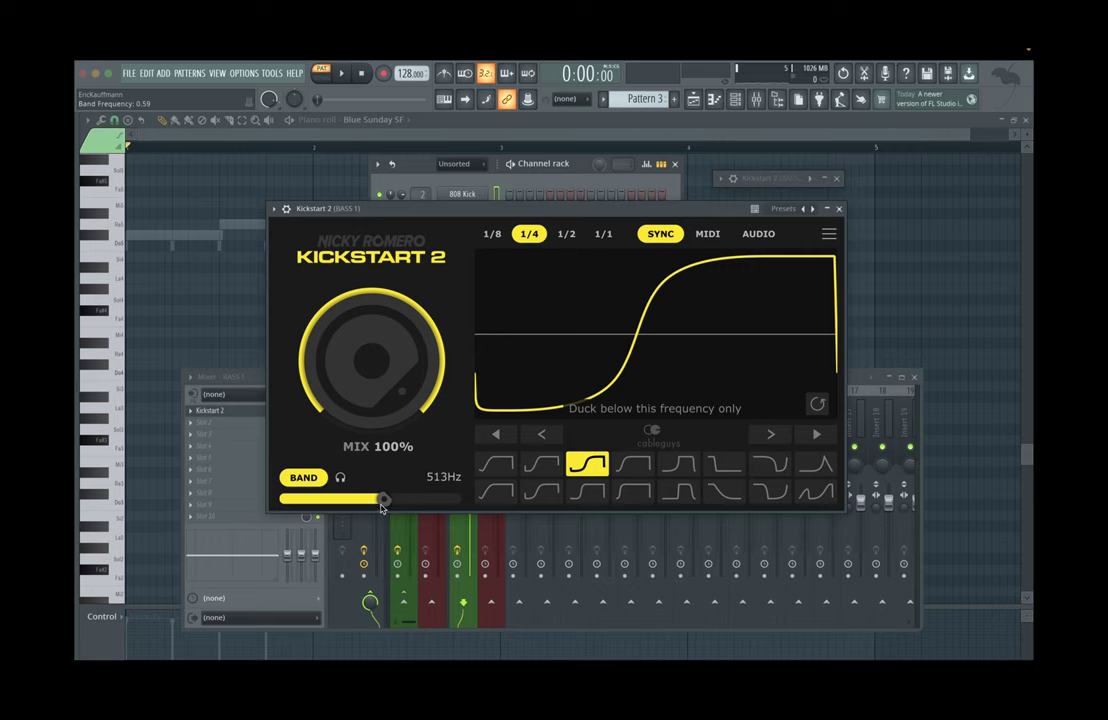
left_click_drag(383, 498, 428, 499)
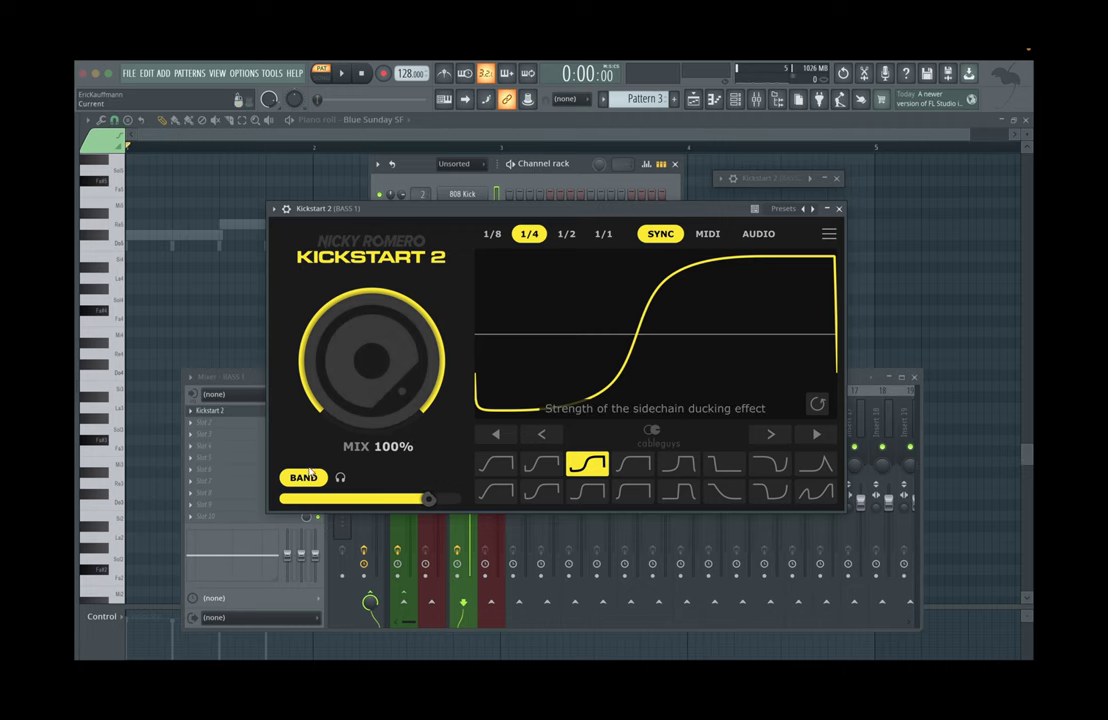
mouse_move(478, 213)
left_mouse_down()
mouse_move(481, 398)
mouse_move(488, 204)
left_mouse_up()
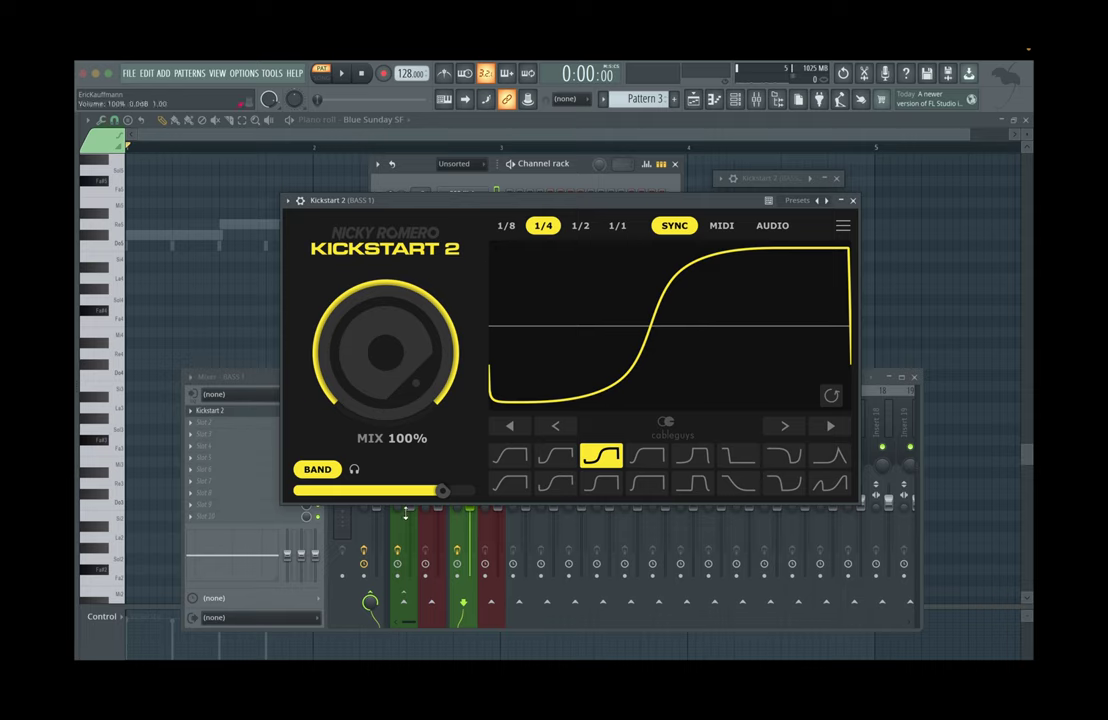
left_click(315, 470)
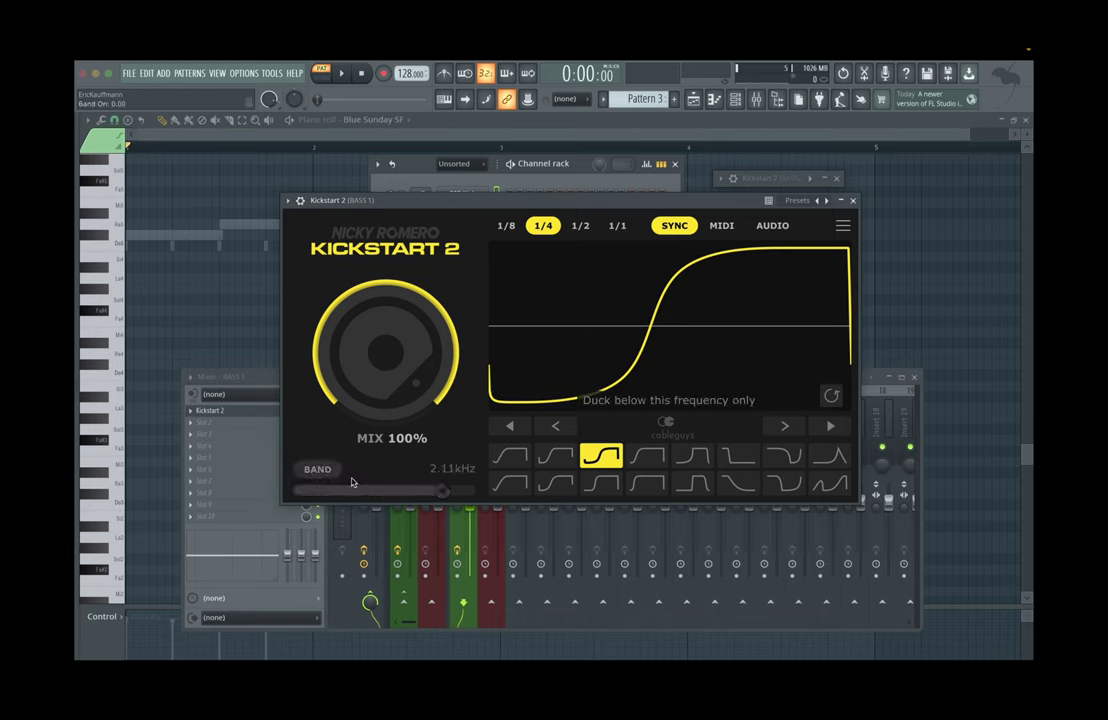
Toggle the Anti-Click Smoothing option in Kickstart 2's MIDI and audio trigger settings
left_click(840, 227)
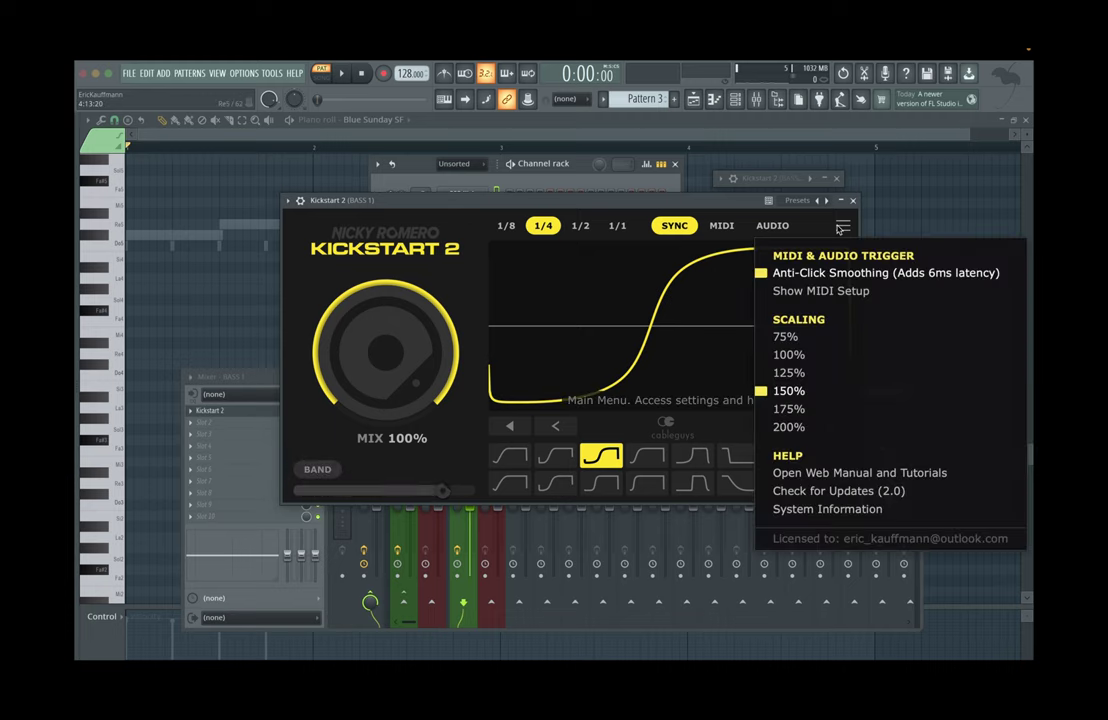
left_click(880, 277)
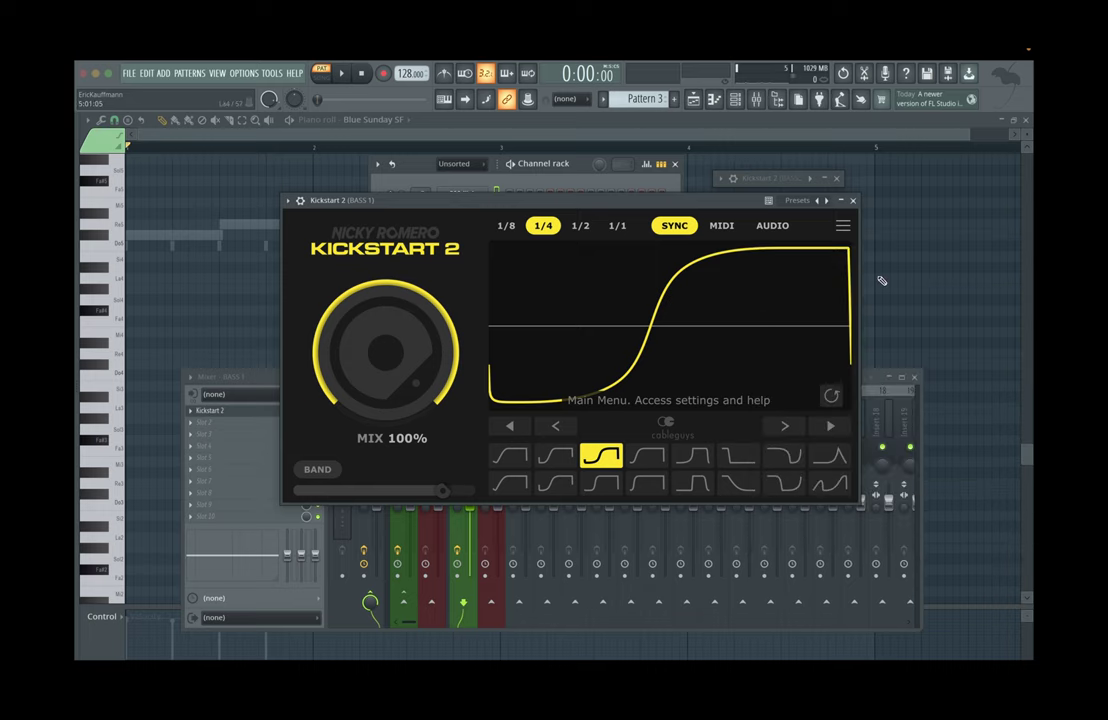
Turn on Anti-Click Smoothing in the Kickstart 2 settings and review the MIDI trigger options
left_click(843, 226)
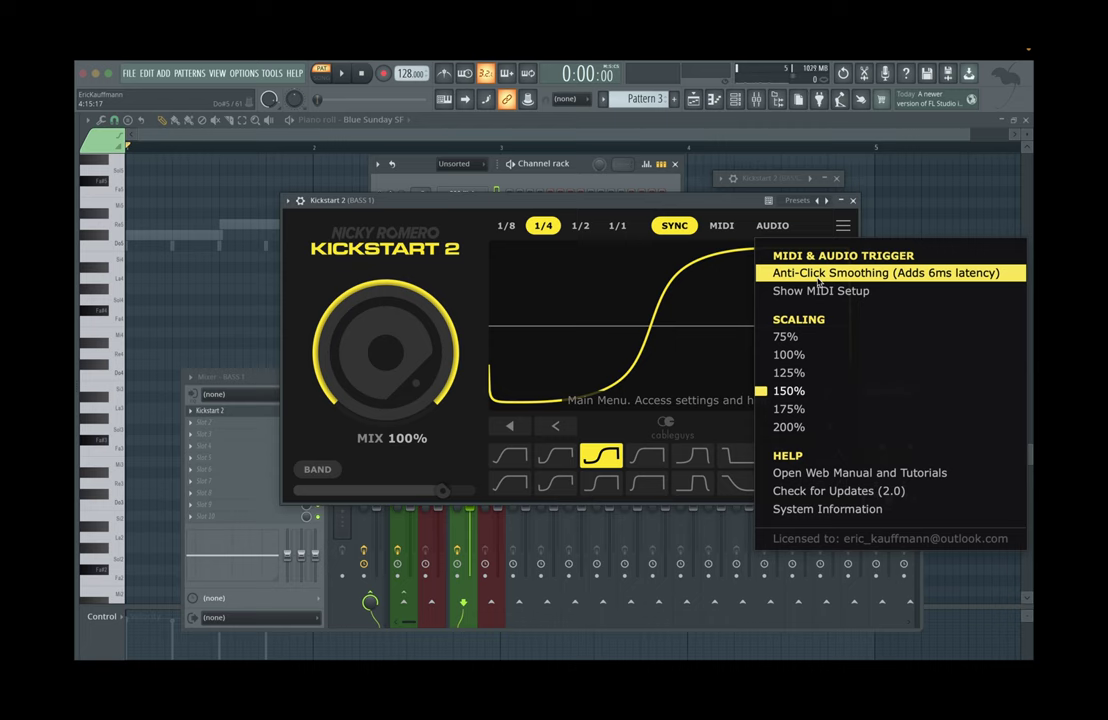
left_click(818, 276)
left_click(843, 226)
left_click(850, 290)
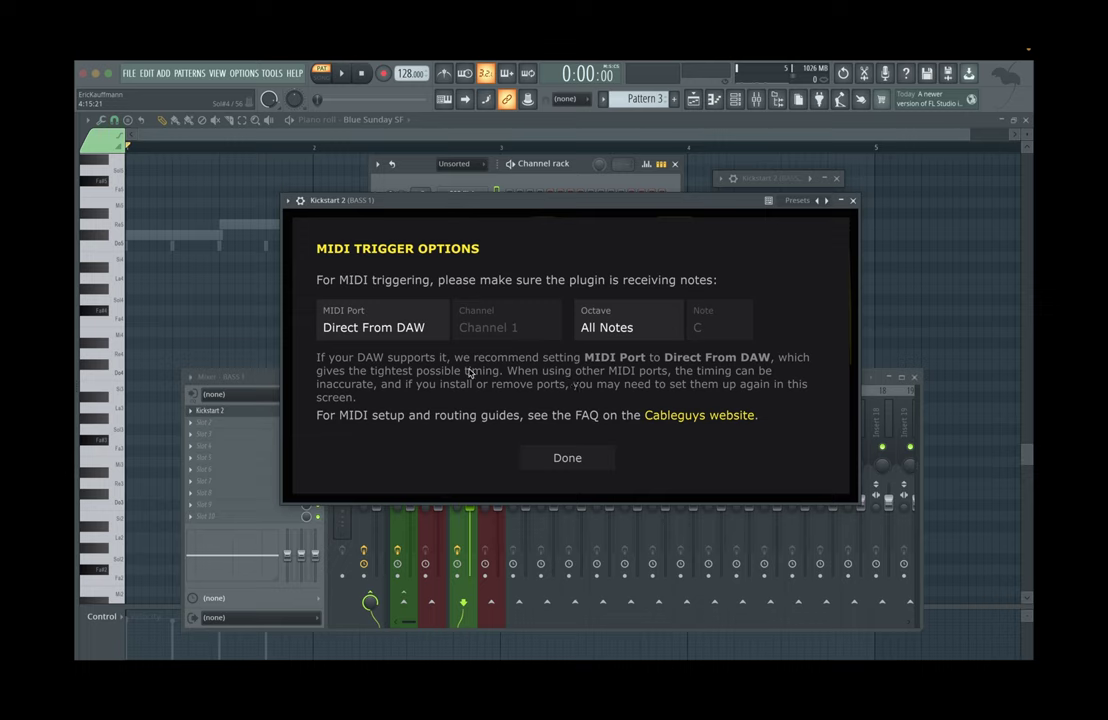
left_click(589, 457)
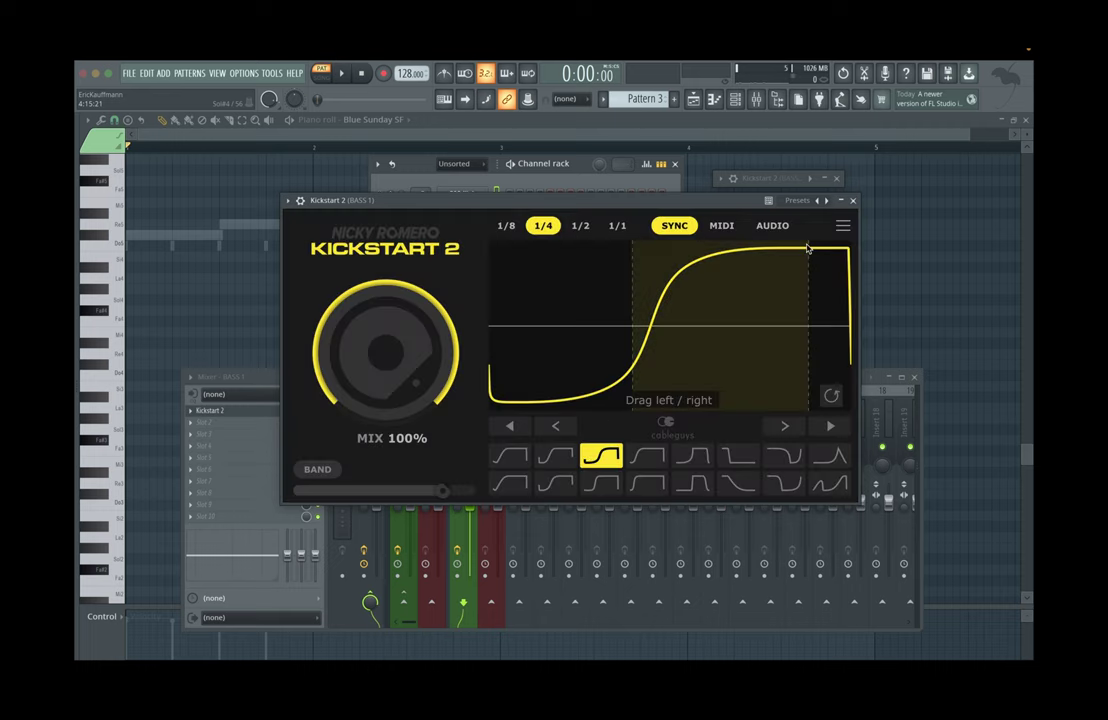
Review Kickstart 2's scaling and help options, and switch the trigger mode from MIDI to Audio and back to MIDI
left_click(843, 228)
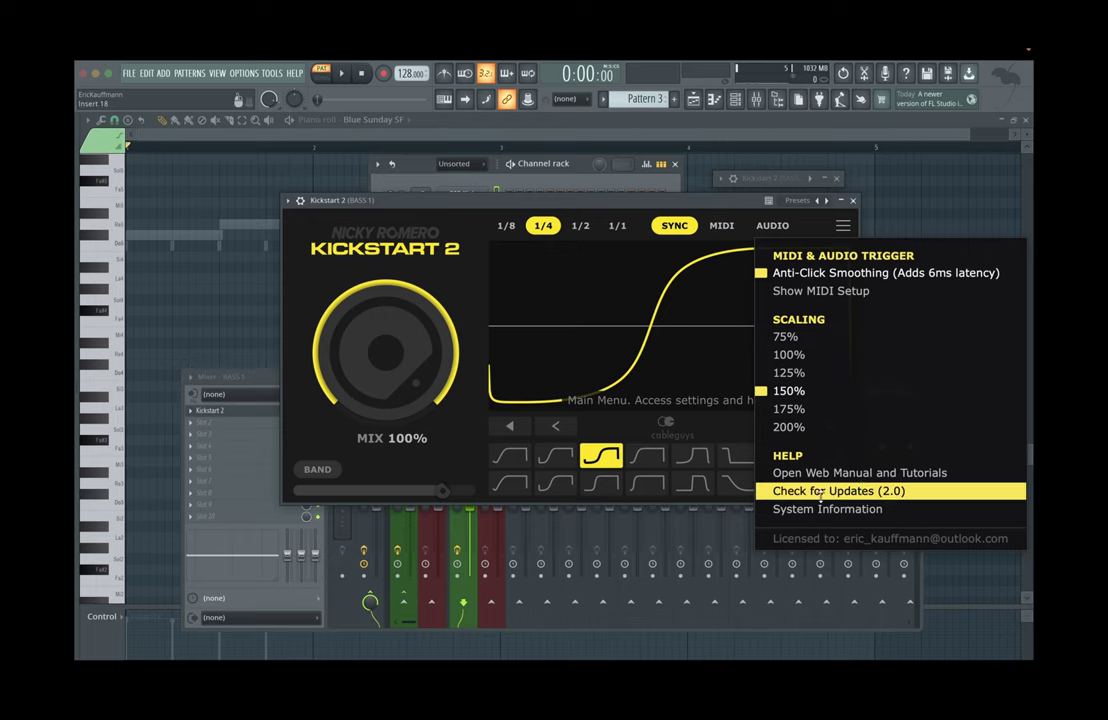
left_click(805, 225)
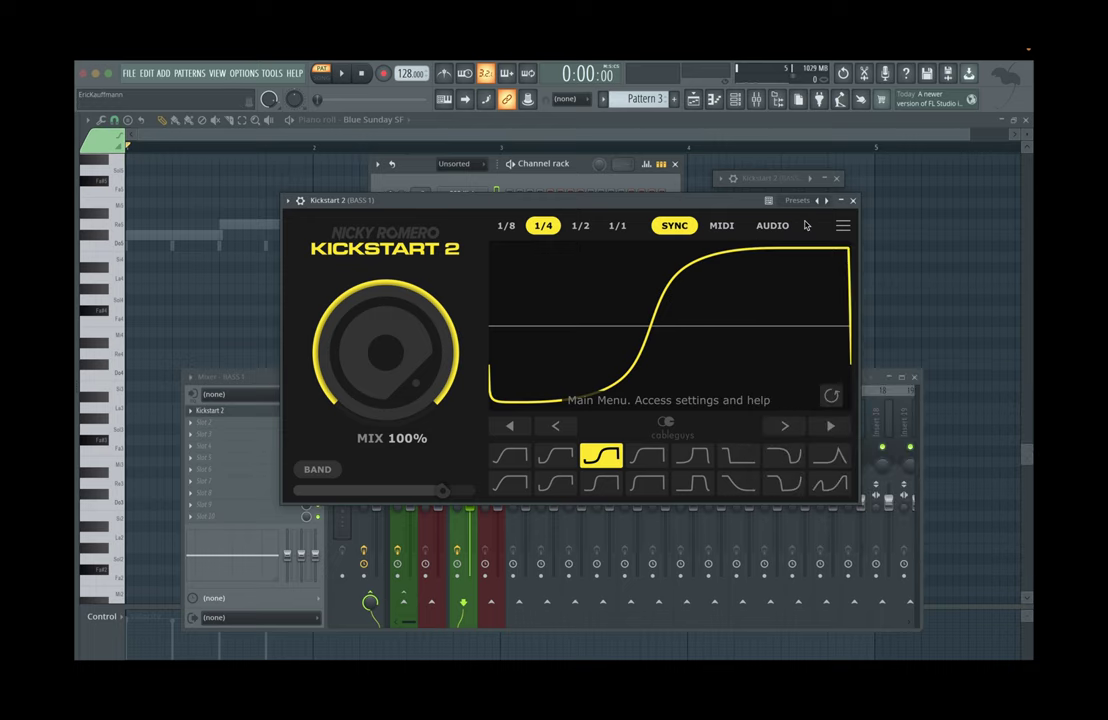
left_click(721, 226)
left_click(772, 225)
left_click(729, 227)
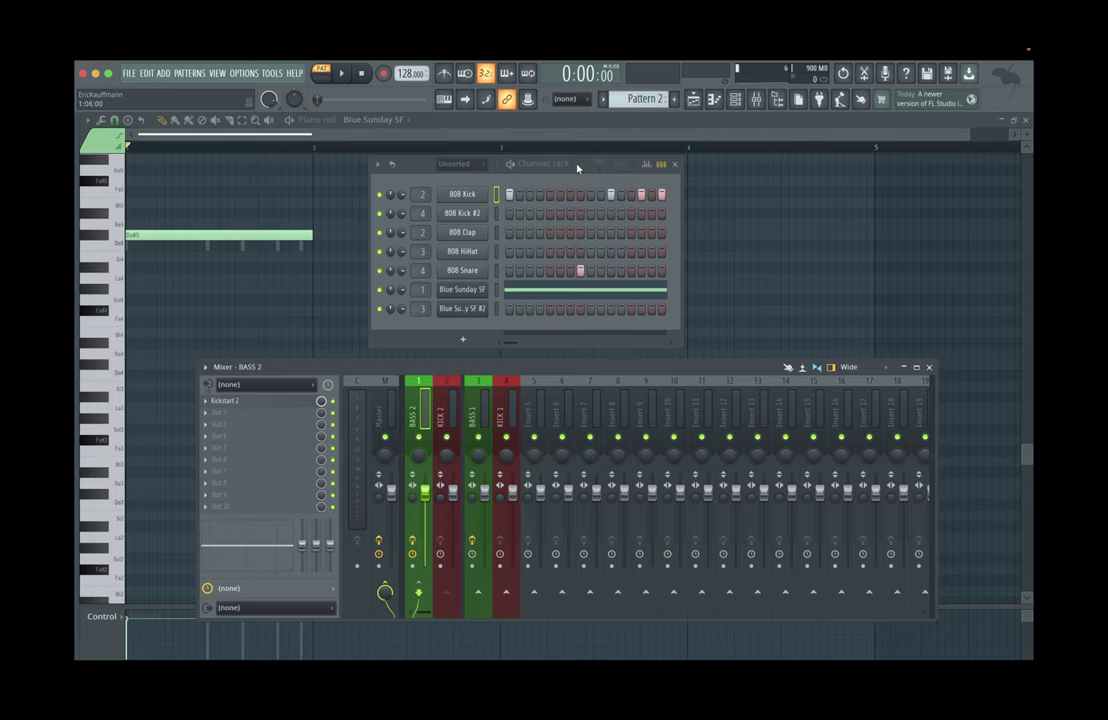
Compare the steps of Pattern 3 and Pattern 2, and play Pattern 2 with the KICK 2 mixer track selected
key("KP_Add")
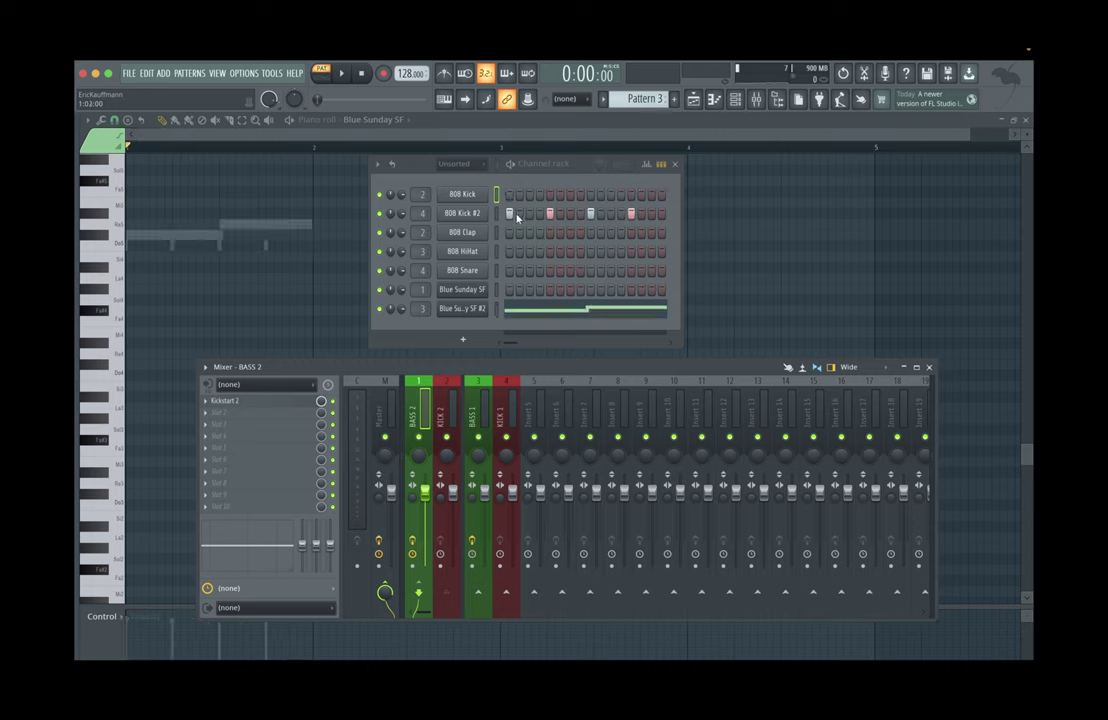
key("KP_Subtract")
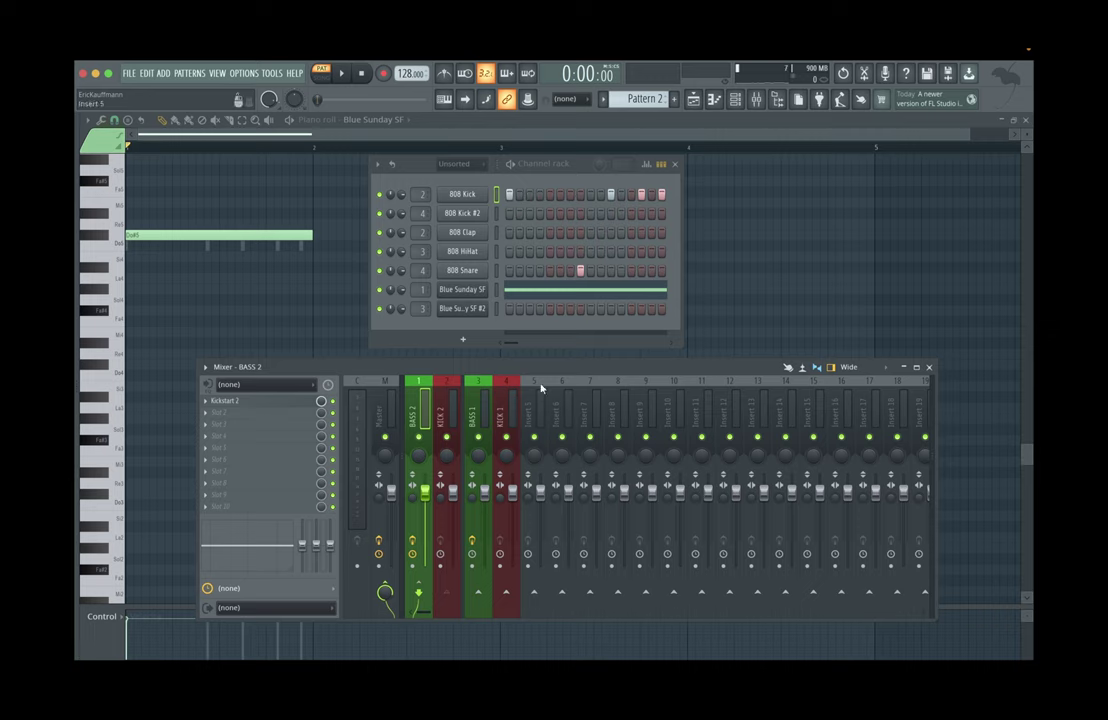
left_click(452, 415)
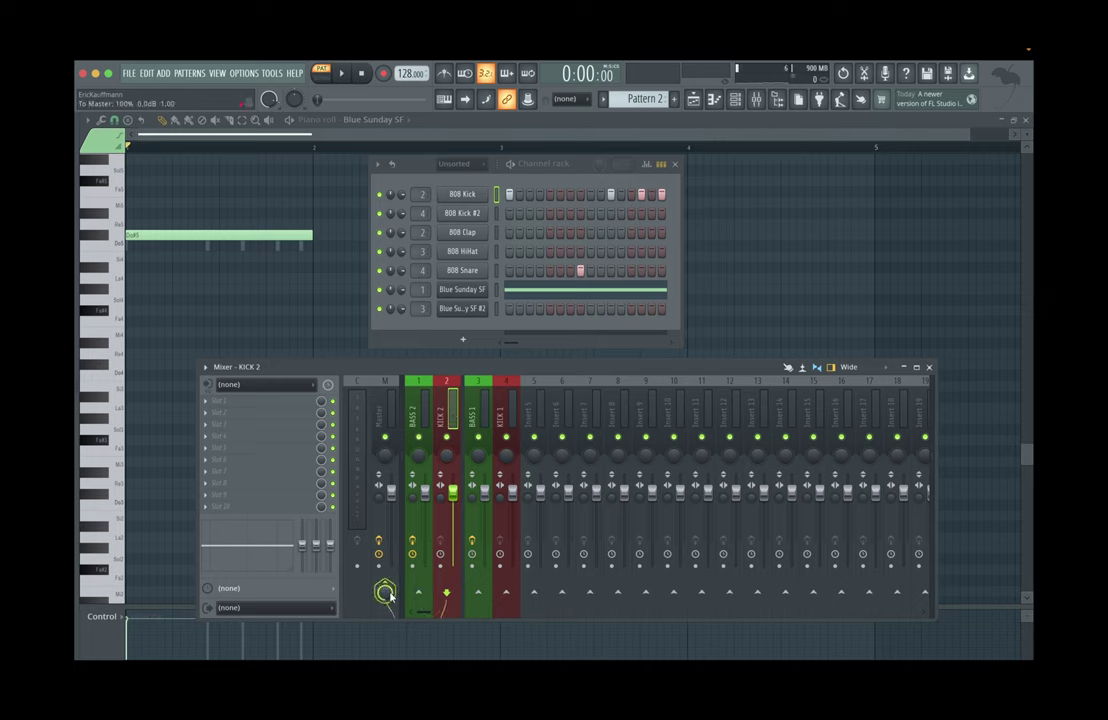
left_click(341, 73)
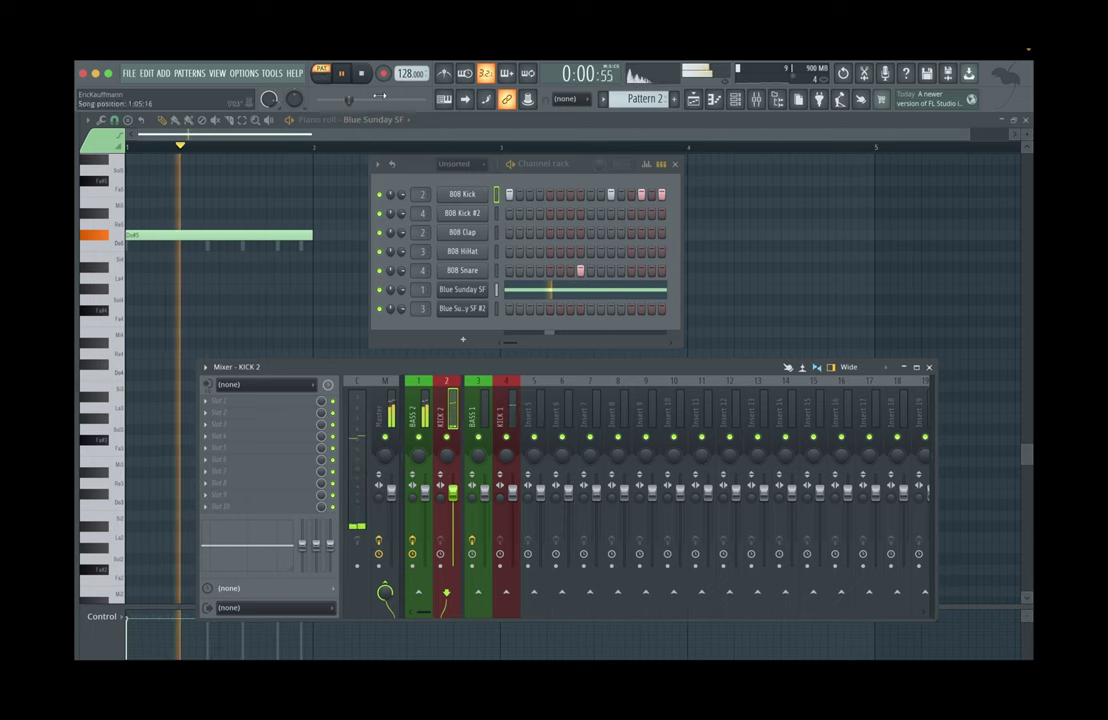
left_click(364, 76)
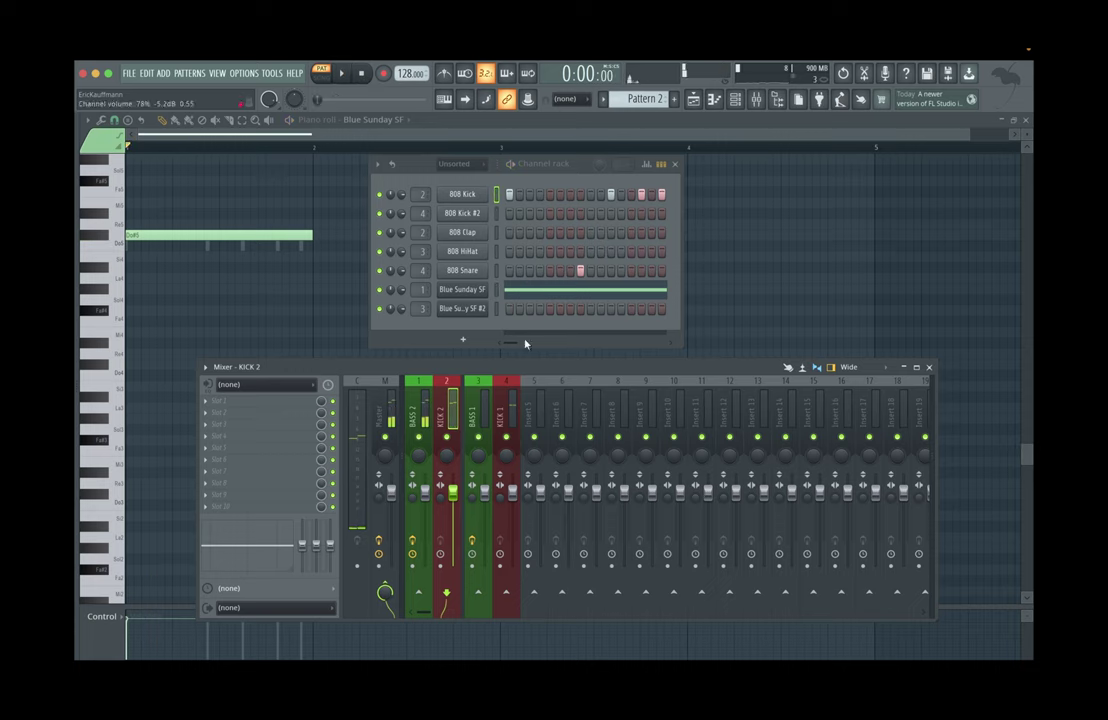
Inspect the existing Kickstart 2 on the BASS 2 track and delete it from the first effect slot
left_click(422, 440)
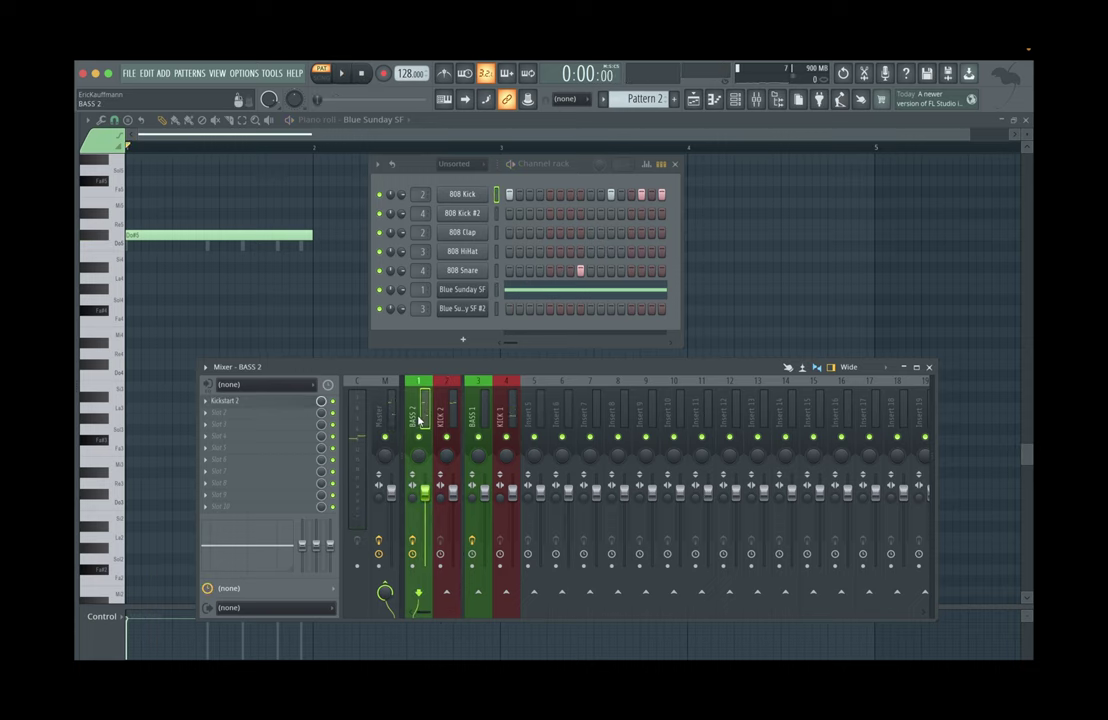
left_click(300, 401)
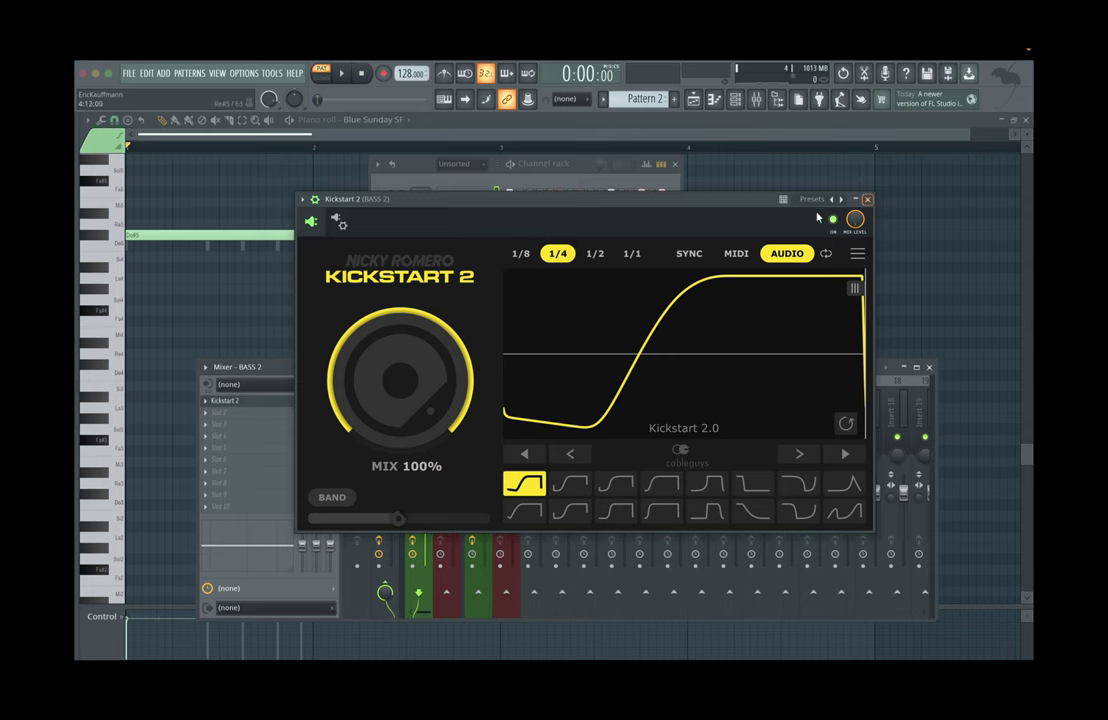
left_click(867, 199)
left_click(205, 367)
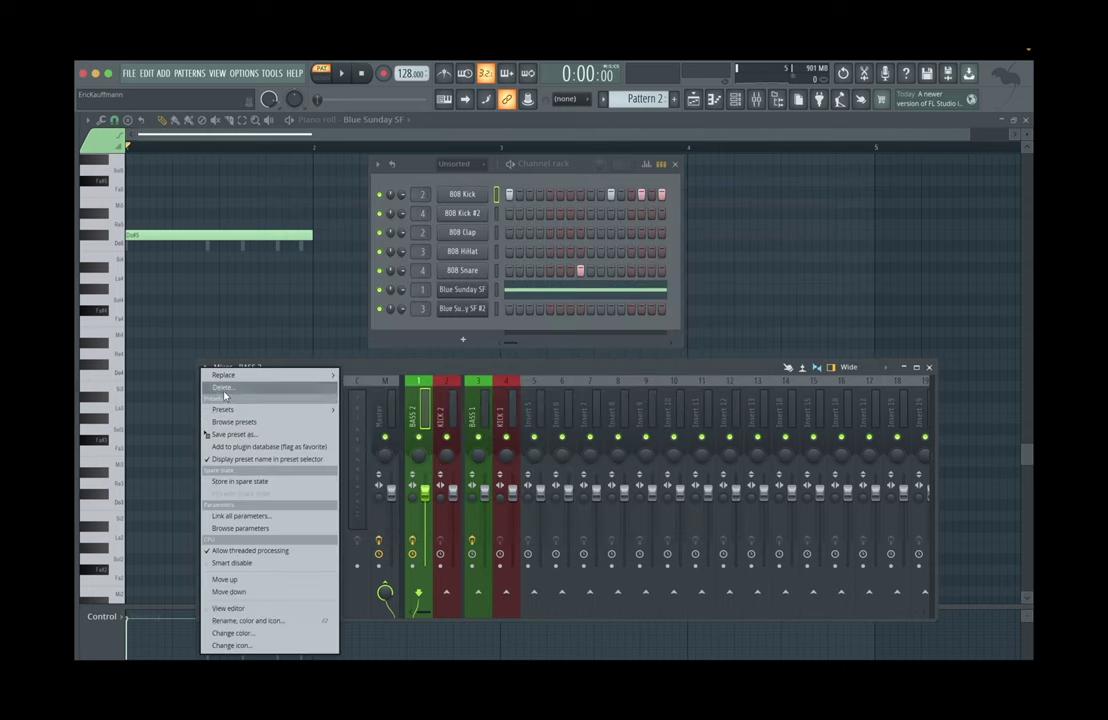
left_click(307, 425)
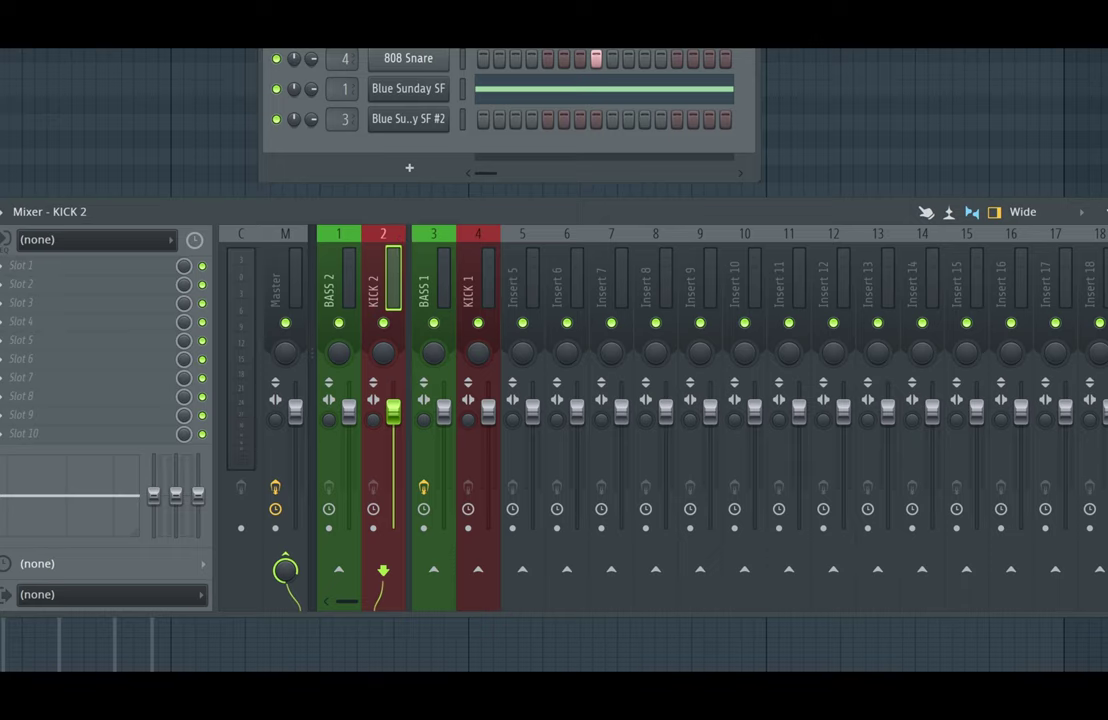
Play Pattern 2 without Kickstart 2 to hear the kick and bass, and select the BASS 2 mixer track
left_click(341, 73)
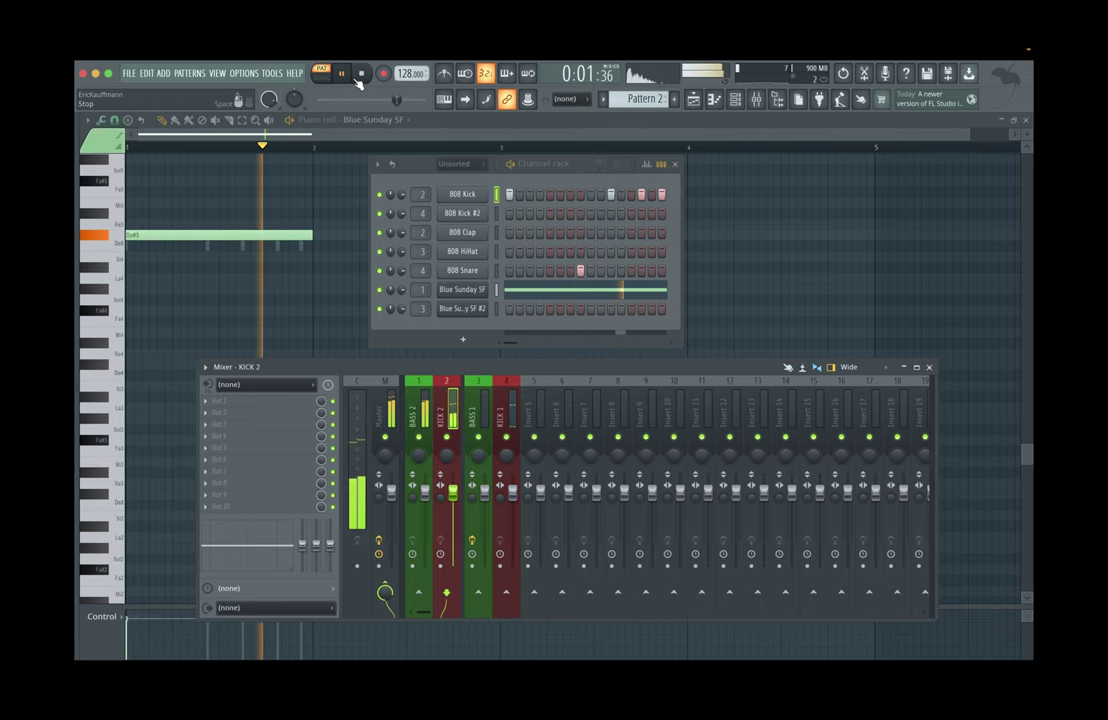
left_click(361, 74)
left_click(421, 420)
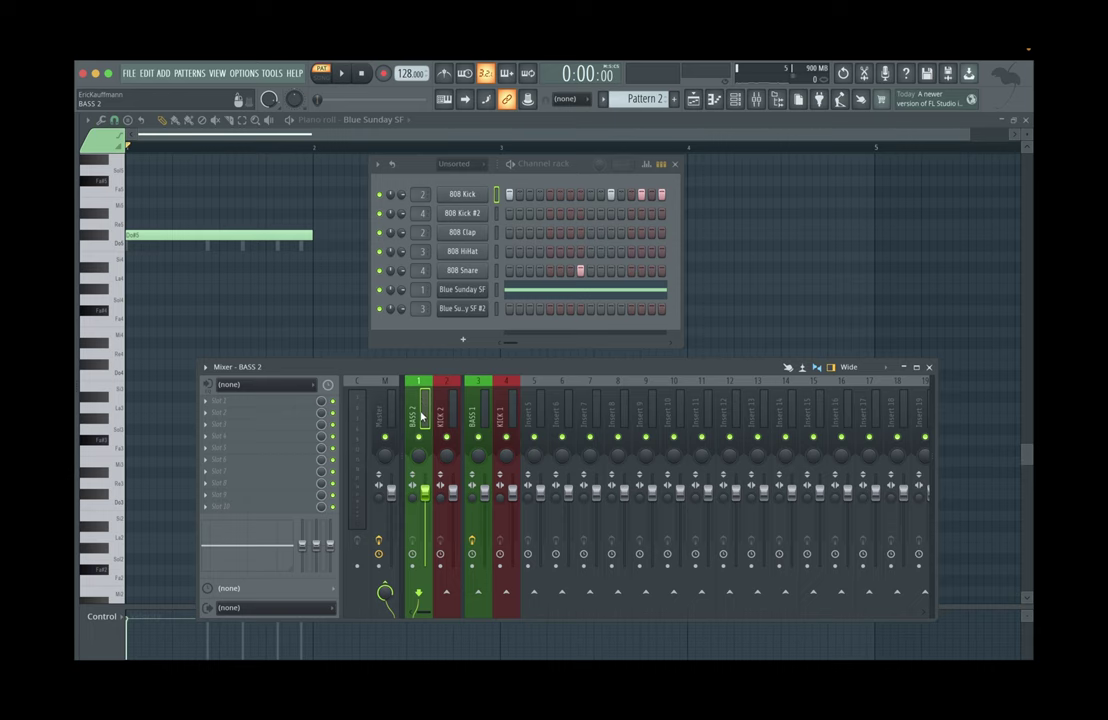
Route the KICK 2 mixer track as a sidechain to the BASS 2 track only
left_click_drag(445, 366, 450, 357)
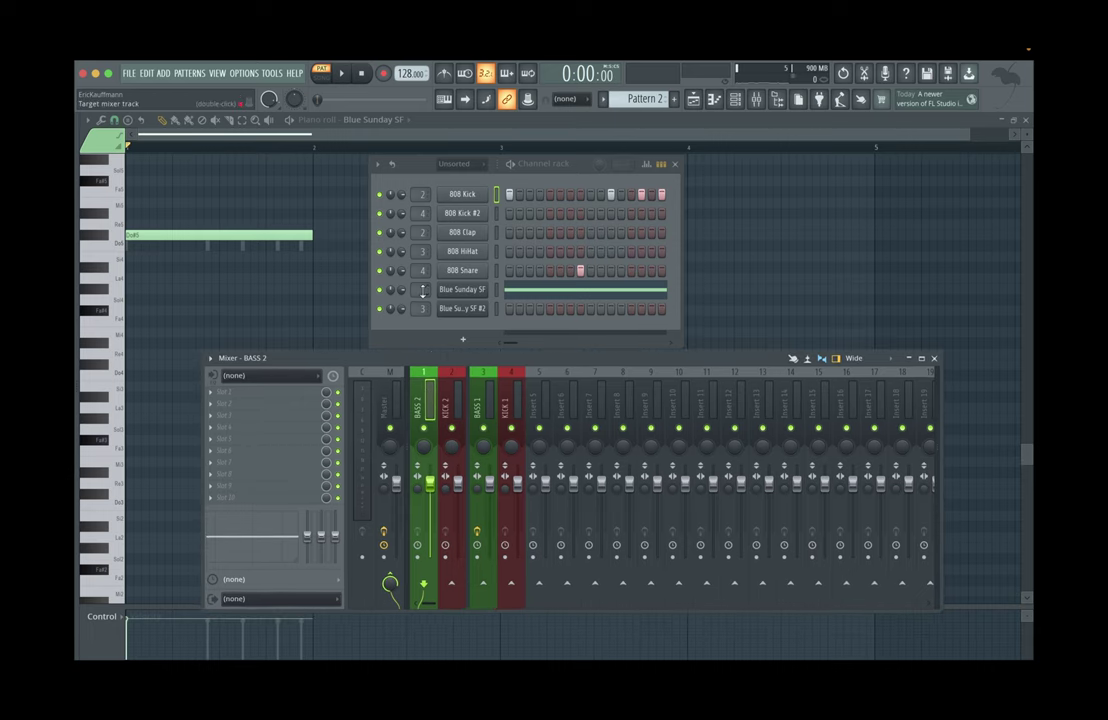
scroll(422, 291, "up", 1)
left_click(455, 400)
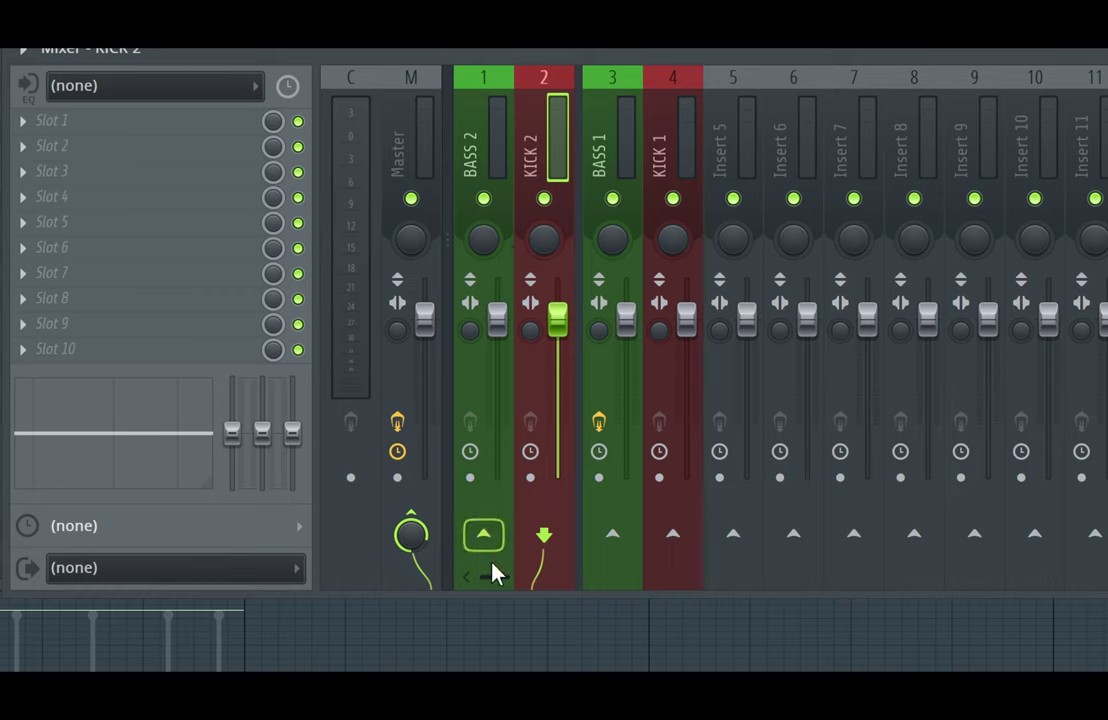
right_click(497, 543)
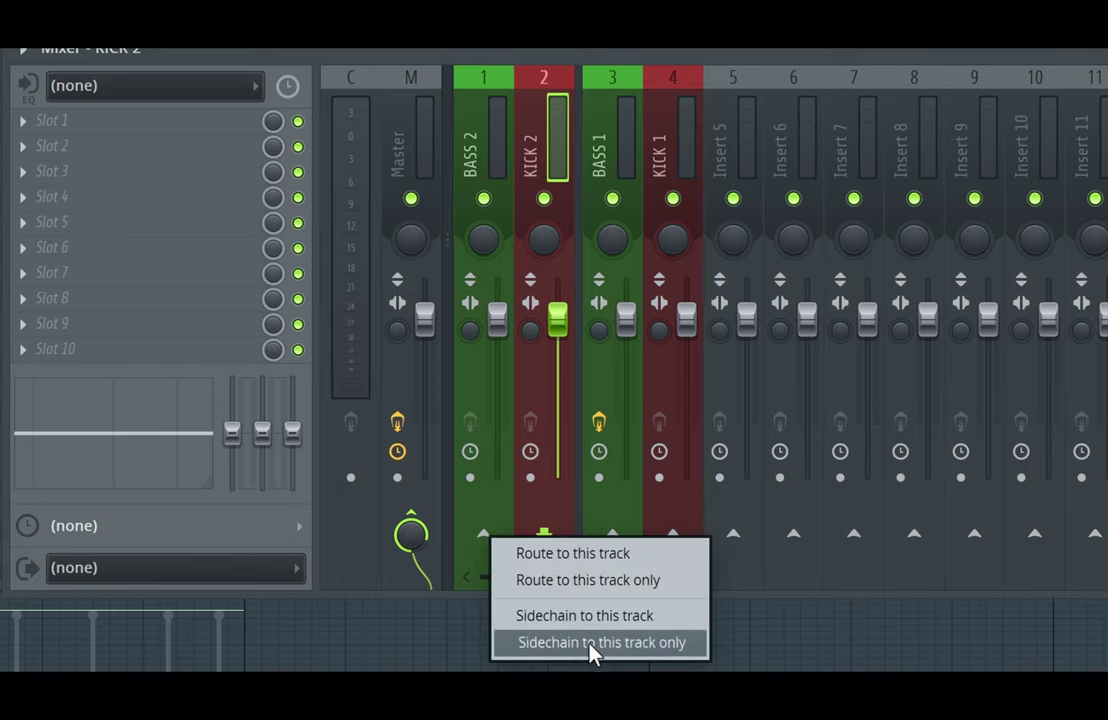
left_click(650, 655)
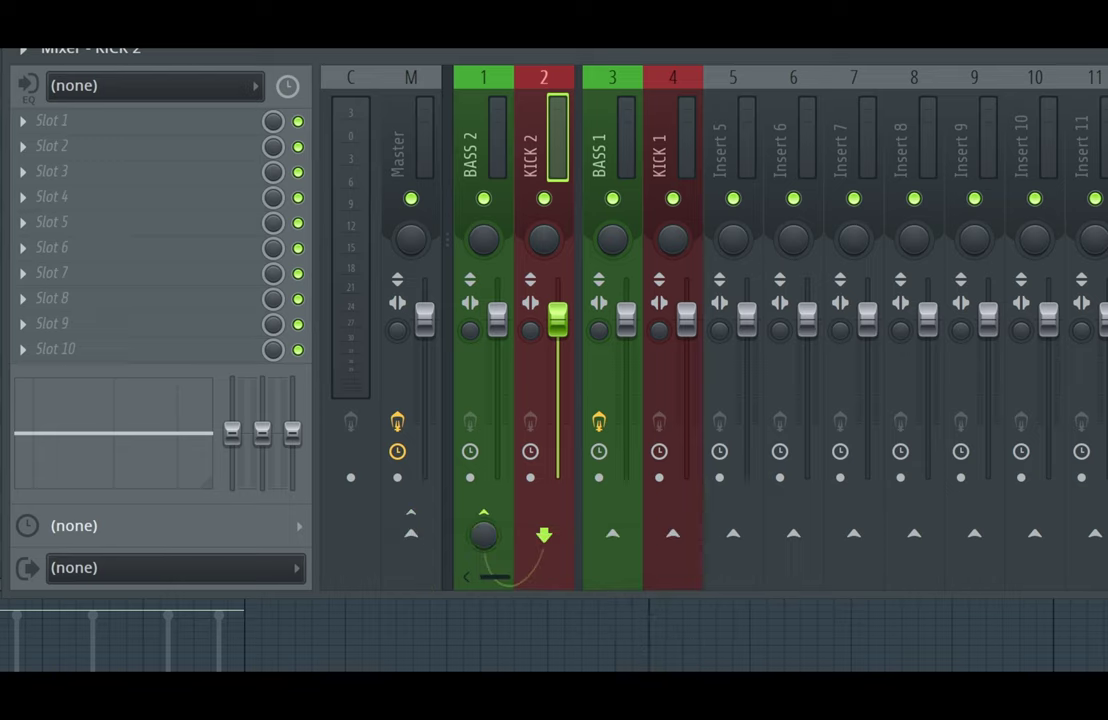
Play the pattern briefly to check the sidechain routing, and select the BASS 2 track
key("space")
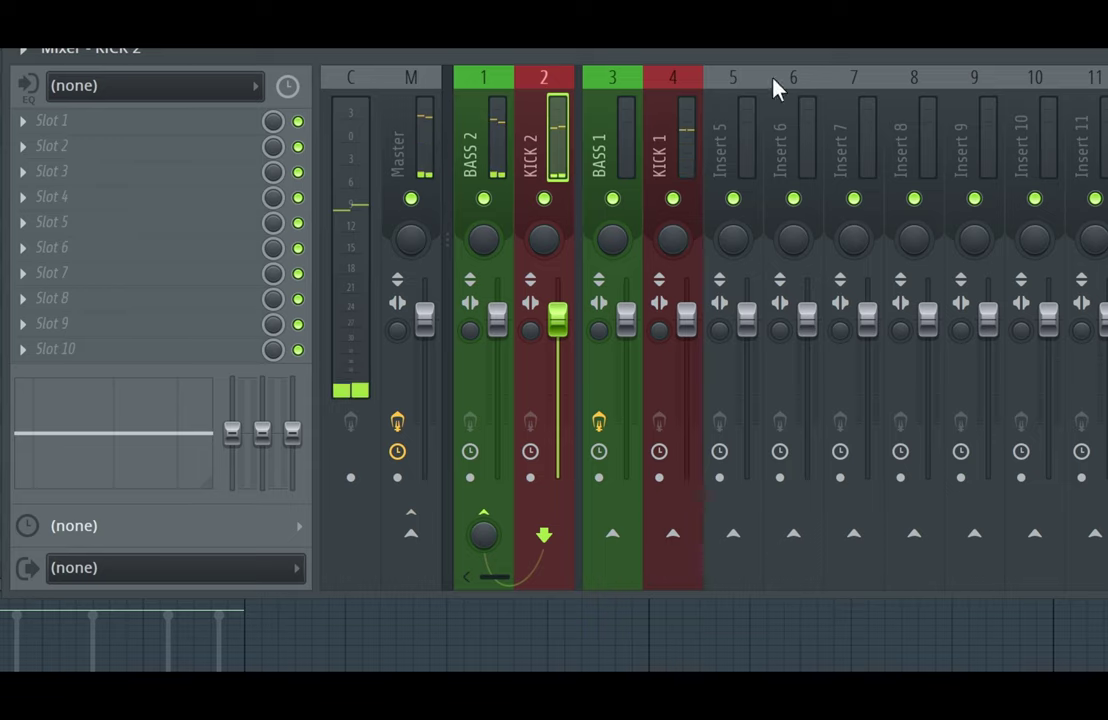
left_click(494, 148)
key("space")
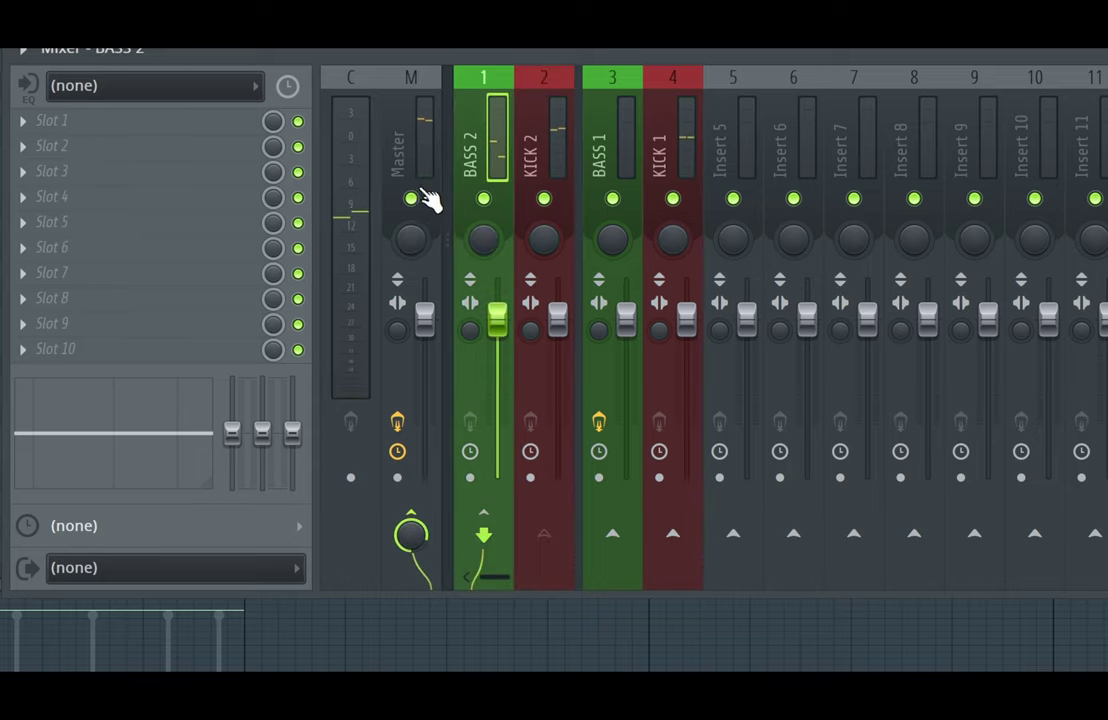
Load Kickstart 2 in the BASS 2 track's first effect slot with Audio triggering and the third, S-shaped curve
left_click(110, 135)
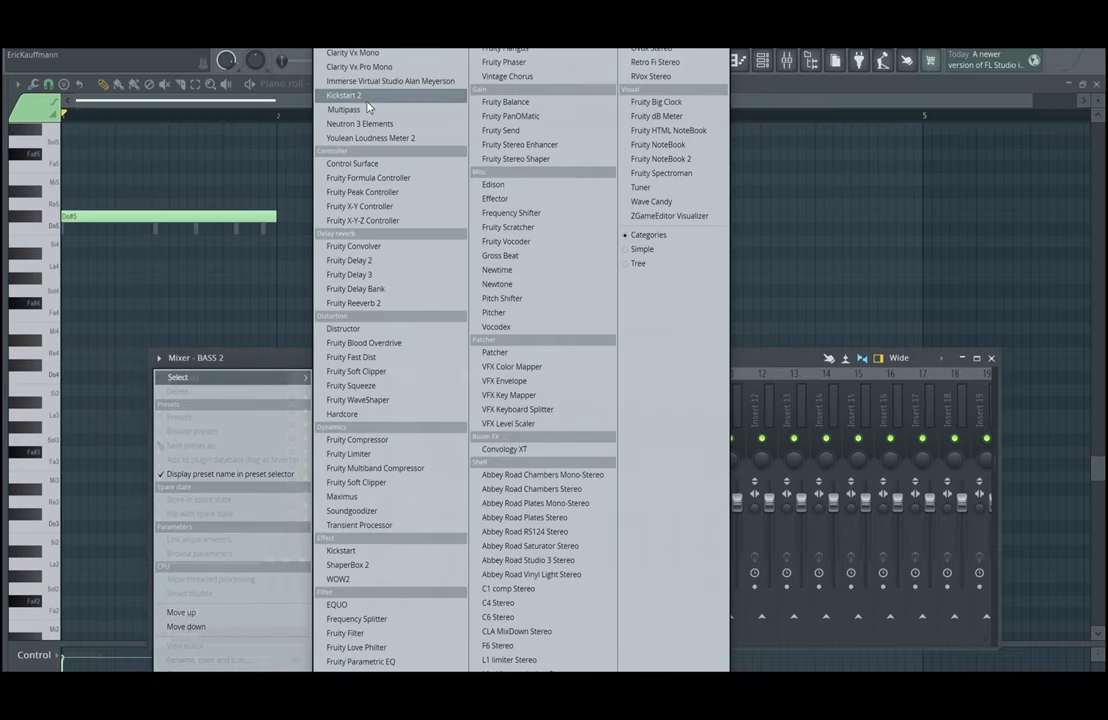
left_click(366, 97)
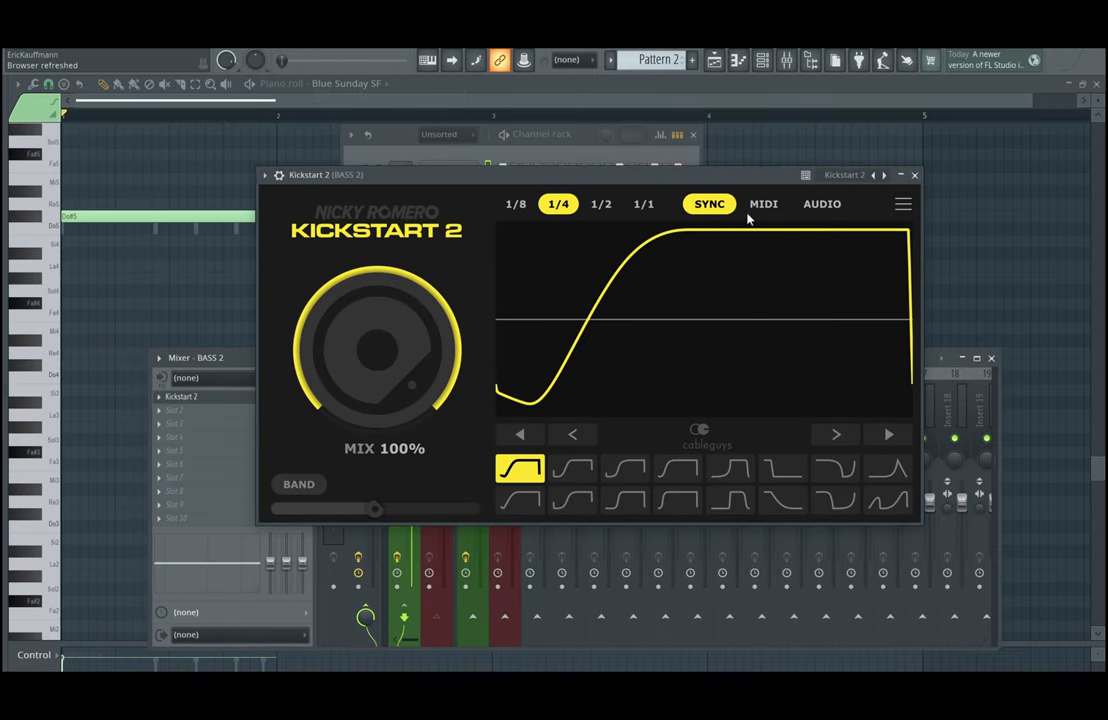
left_click(822, 205)
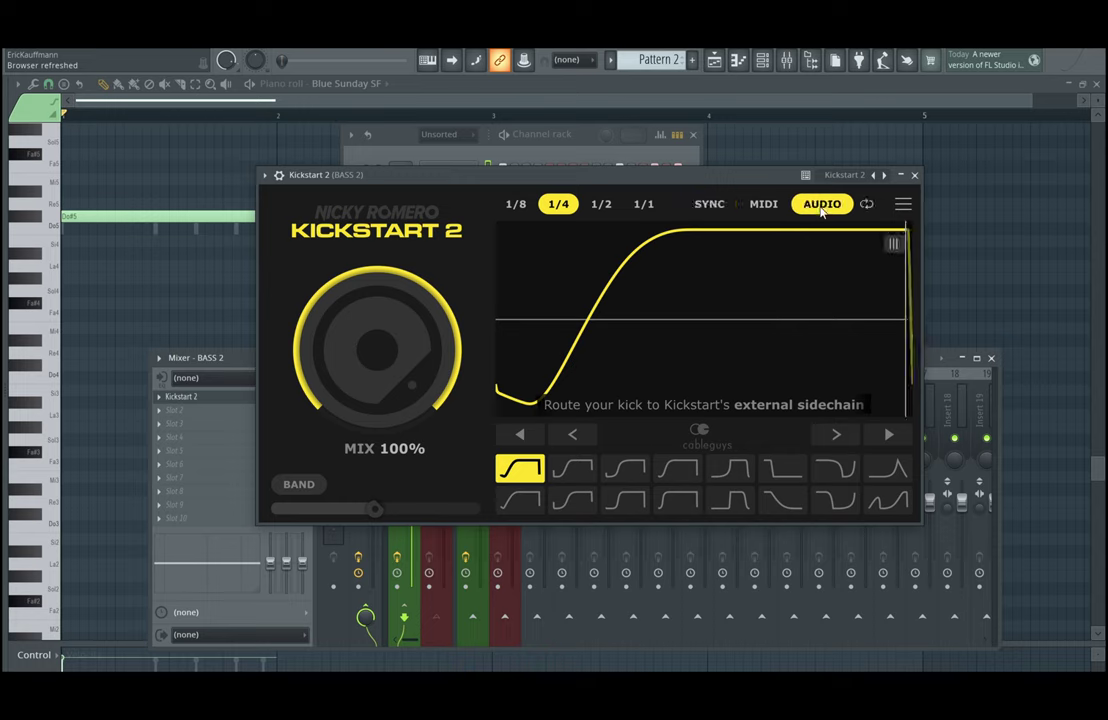
left_click(638, 464)
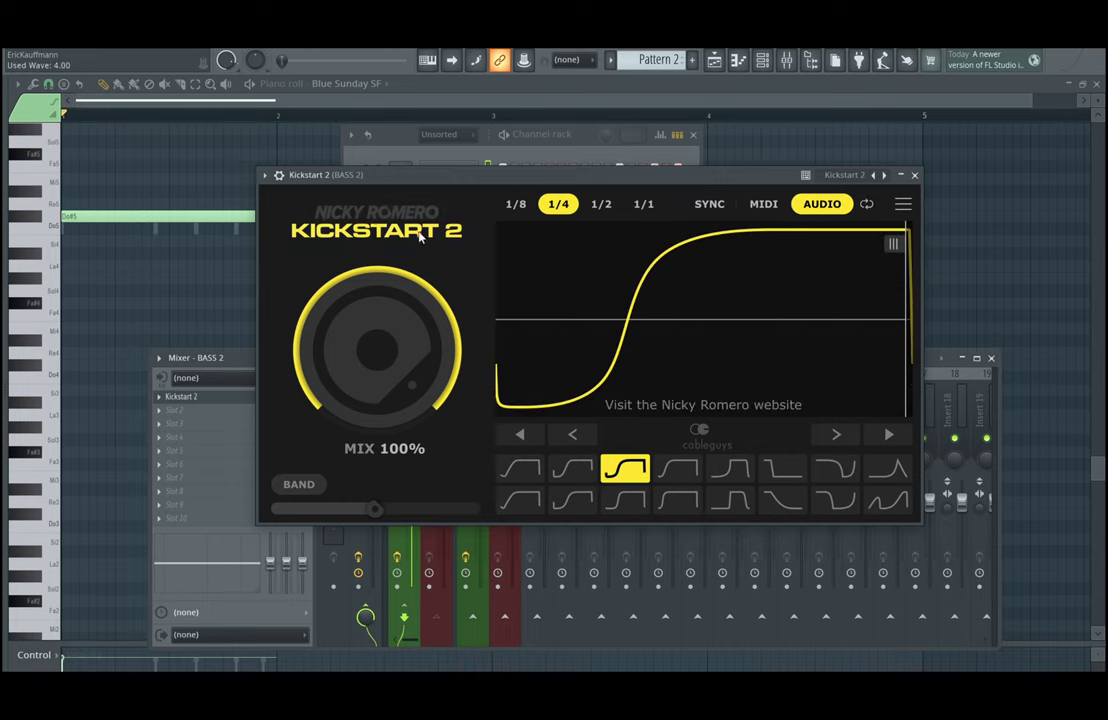
In the plugin wrapper's processing settings for Kickstart 2, set the input connection of Node 1 to 1
left_click(265, 175)
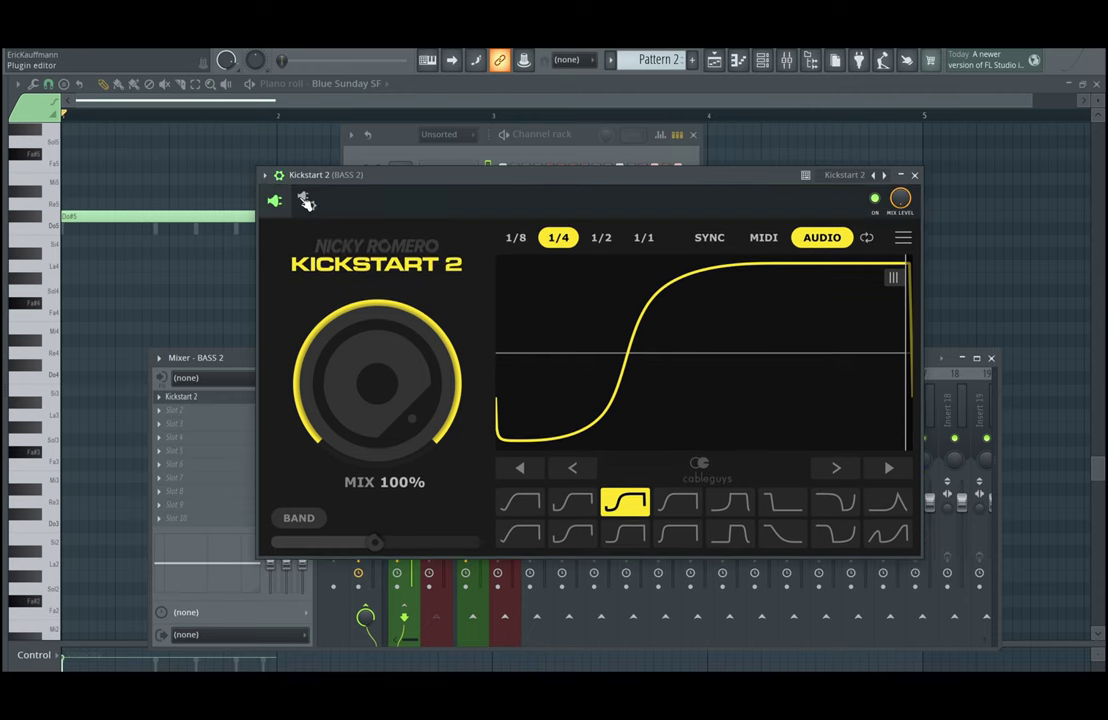
left_click(305, 200)
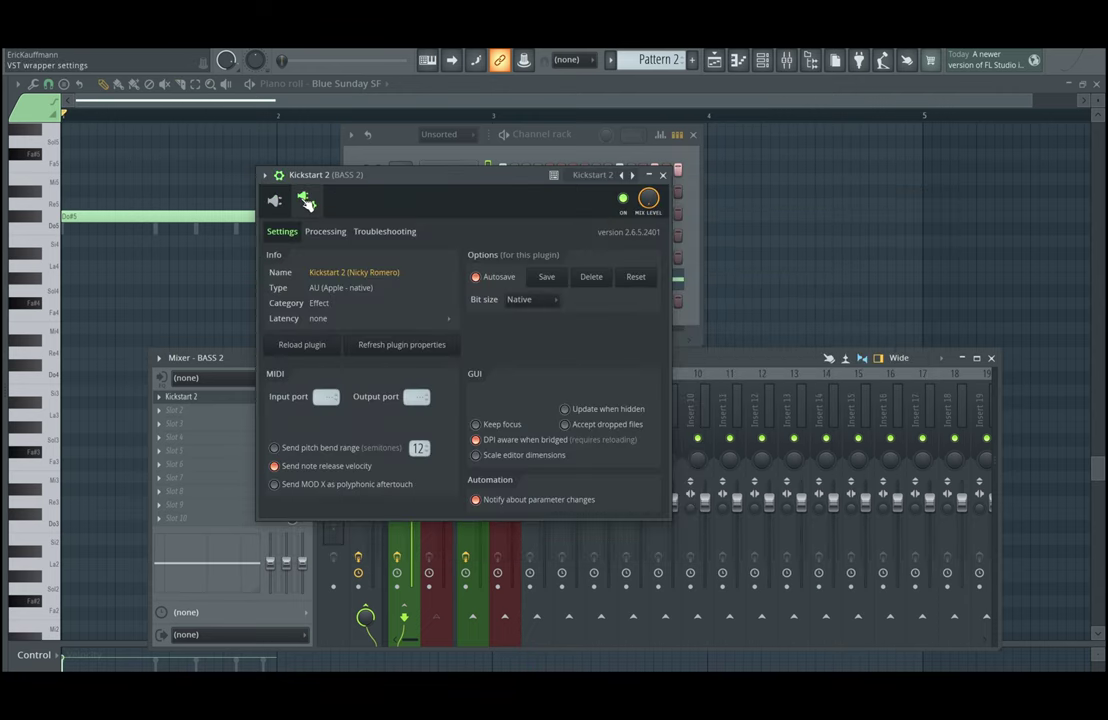
left_click(340, 233)
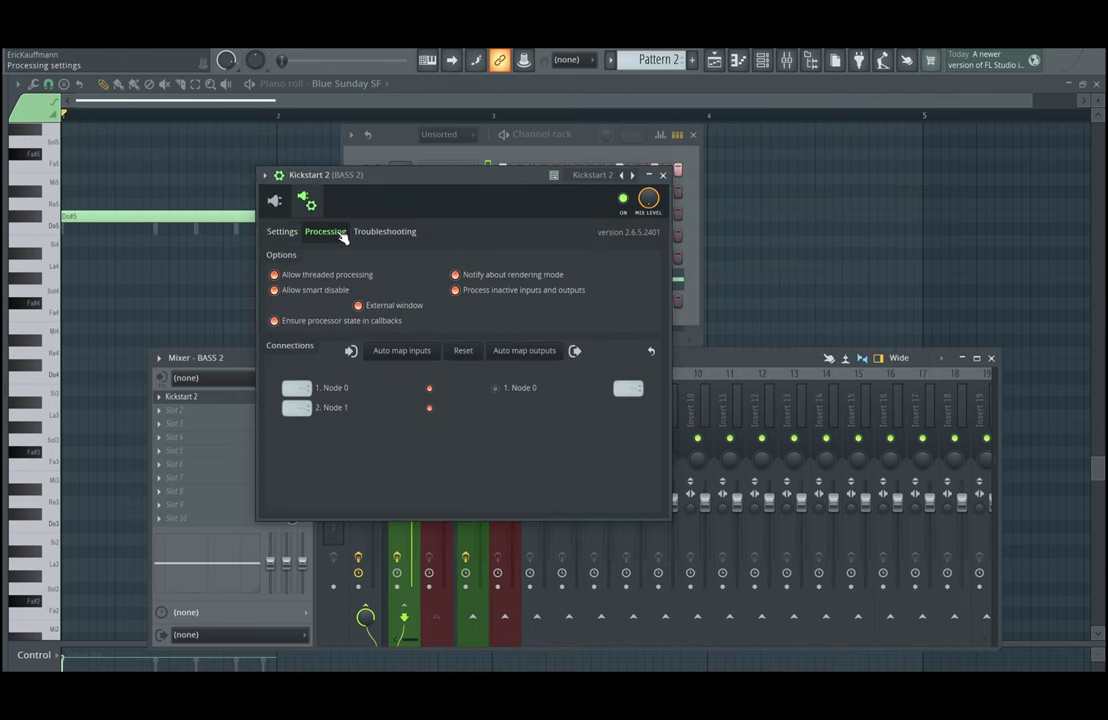
left_click(274, 200)
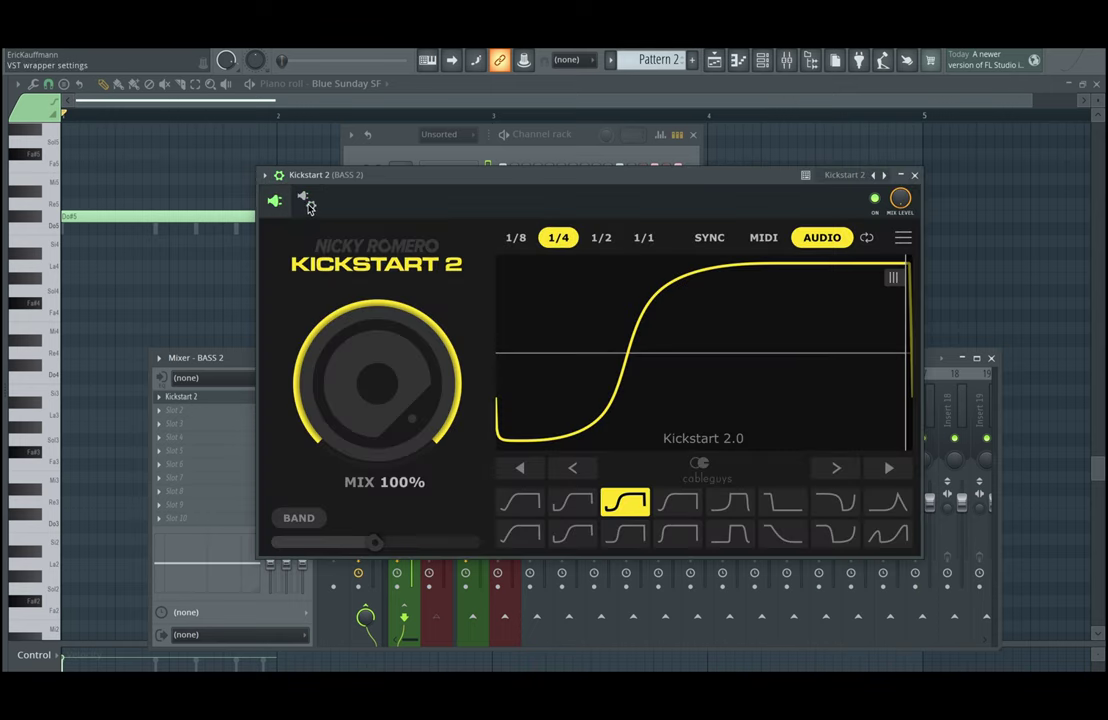
left_click(307, 203)
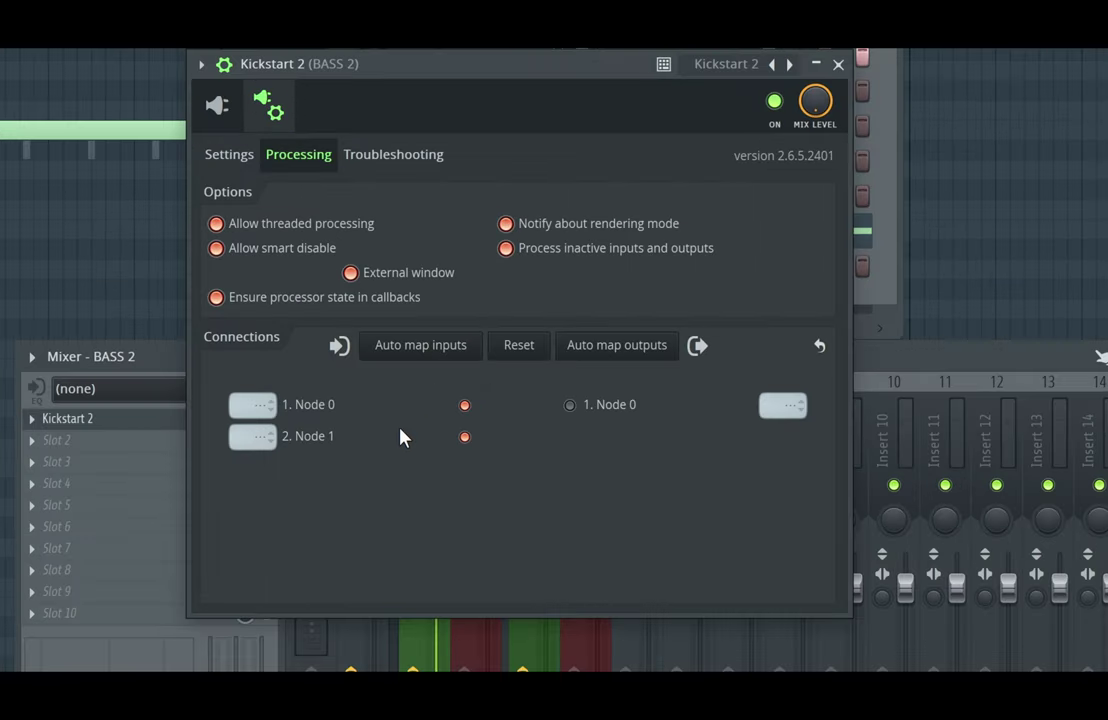
left_click_drag(250, 438, 320, 345)
Move the Kickstart 2 window clear of the mixer, play Pattern 2, and close the plugin window
left_click_drag(420, 64, 1007, 70)
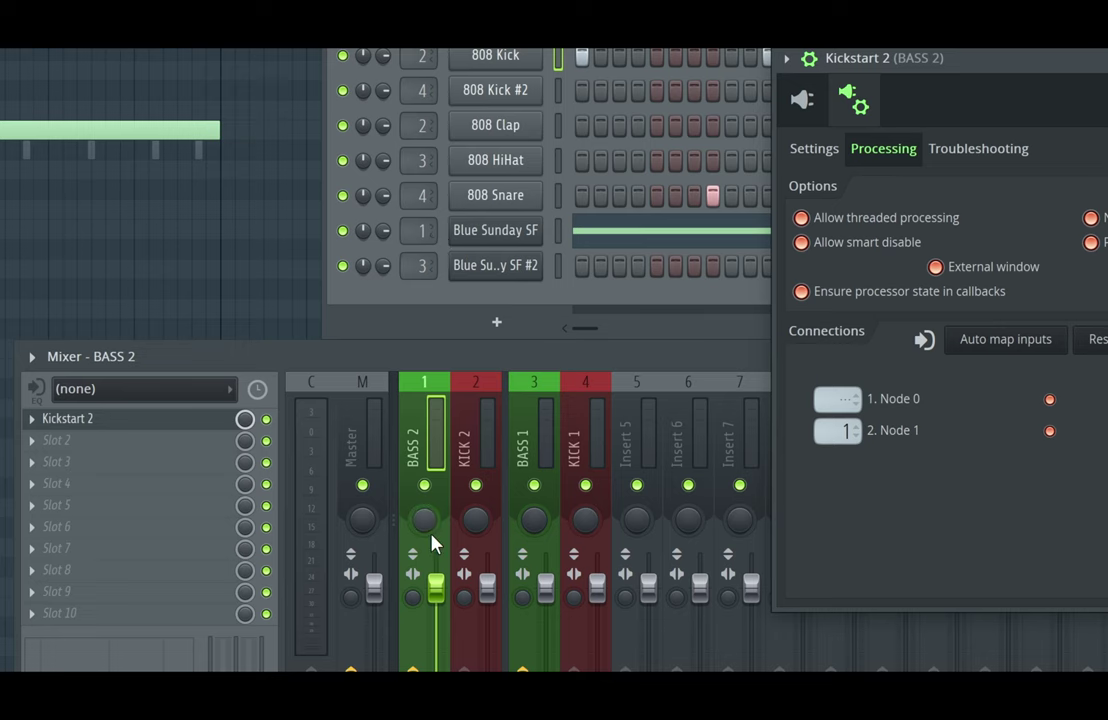
key("space")
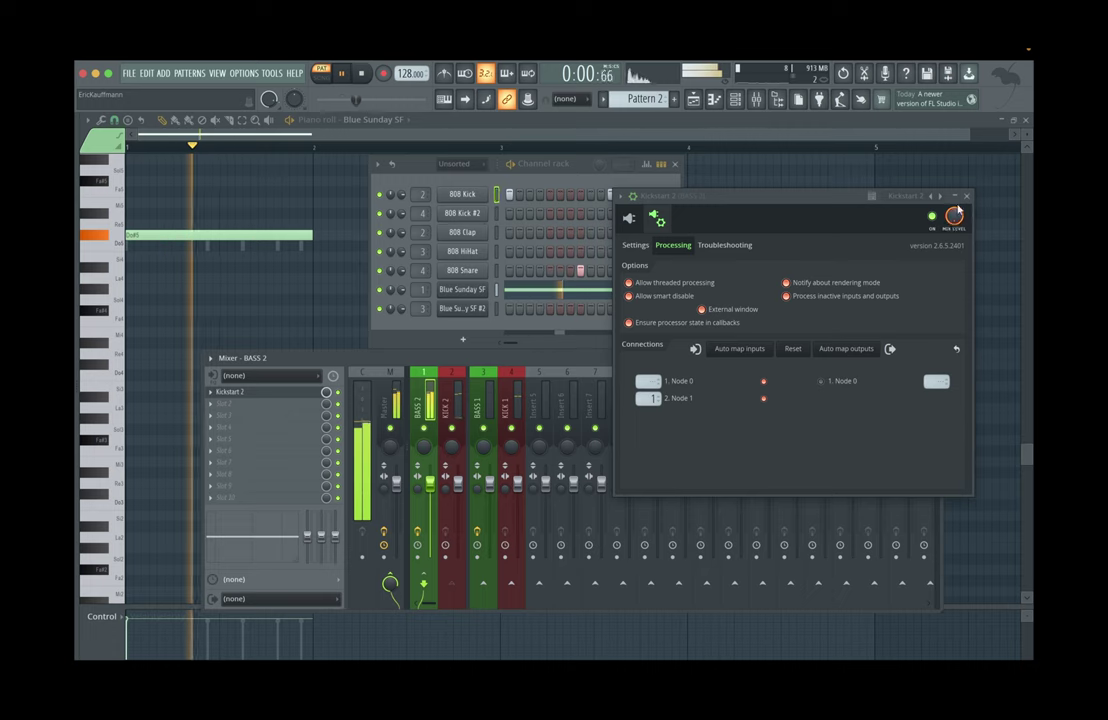
left_click(966, 196)
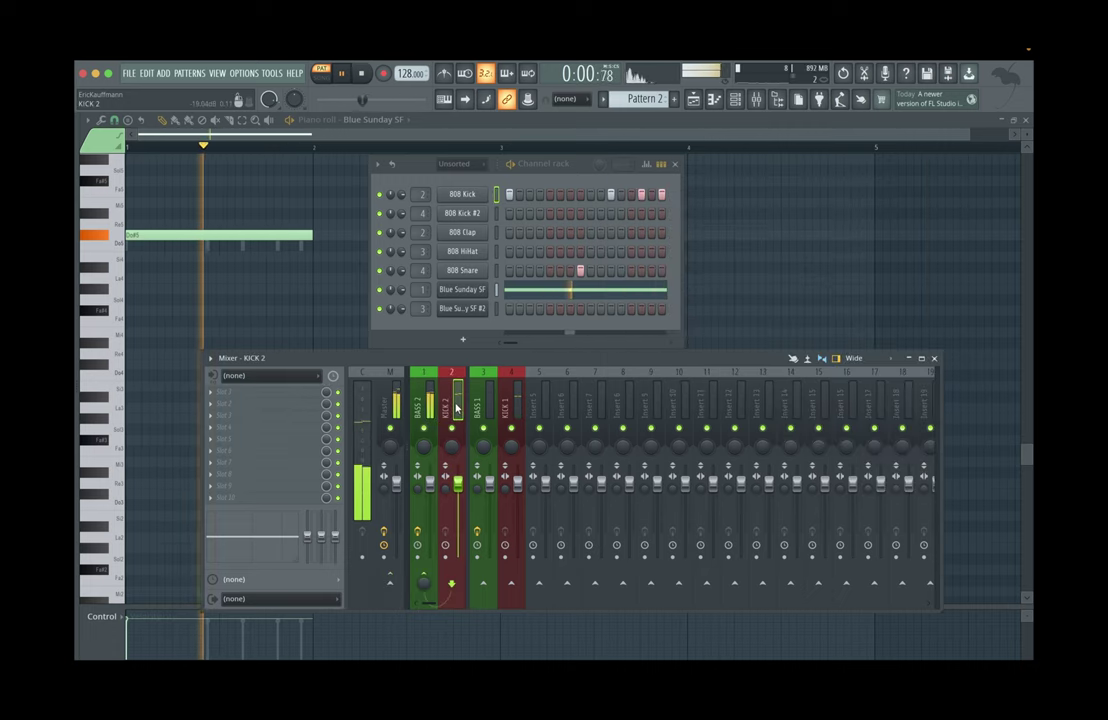
Stop playback, reopen Kickstart 2 from the BASS 2 track and move its window fully into view
left_click(451, 410)
left_click(420, 408)
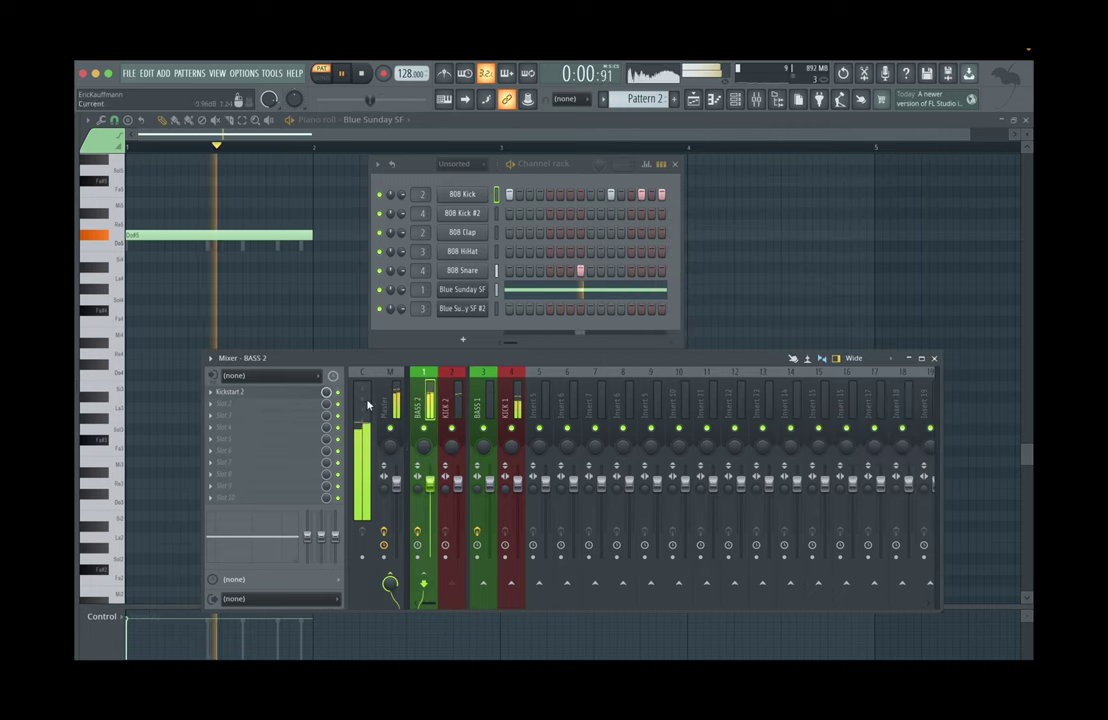
key("space")
left_click(270, 391)
left_click(655, 218)
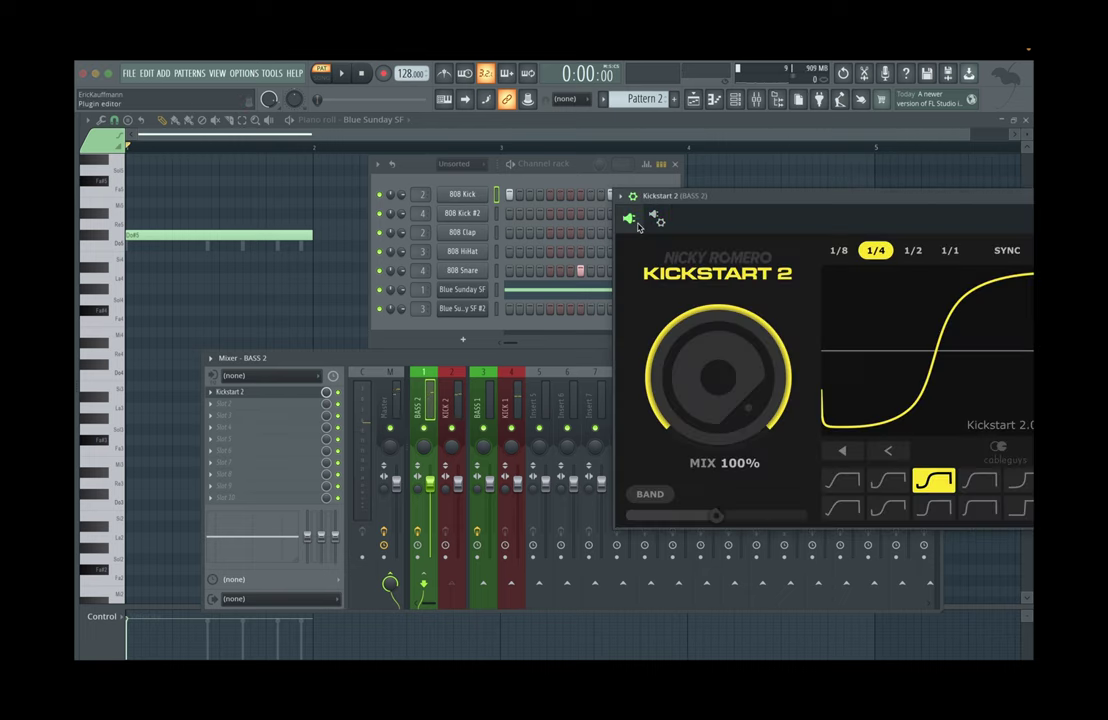
left_click_drag(700, 196, 355, 221)
Play and stop Pattern 2 repeatedly to examine how the kick and ducked bass waveforms line up with the Kickstart 2 curve
key("space")
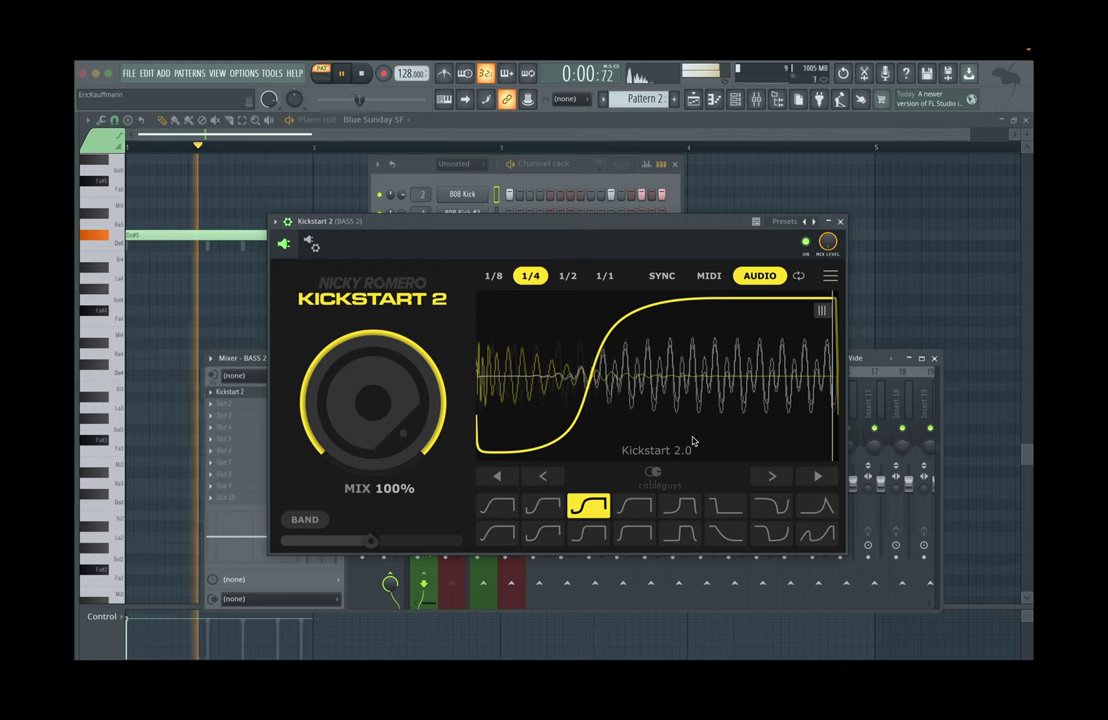
key("space")
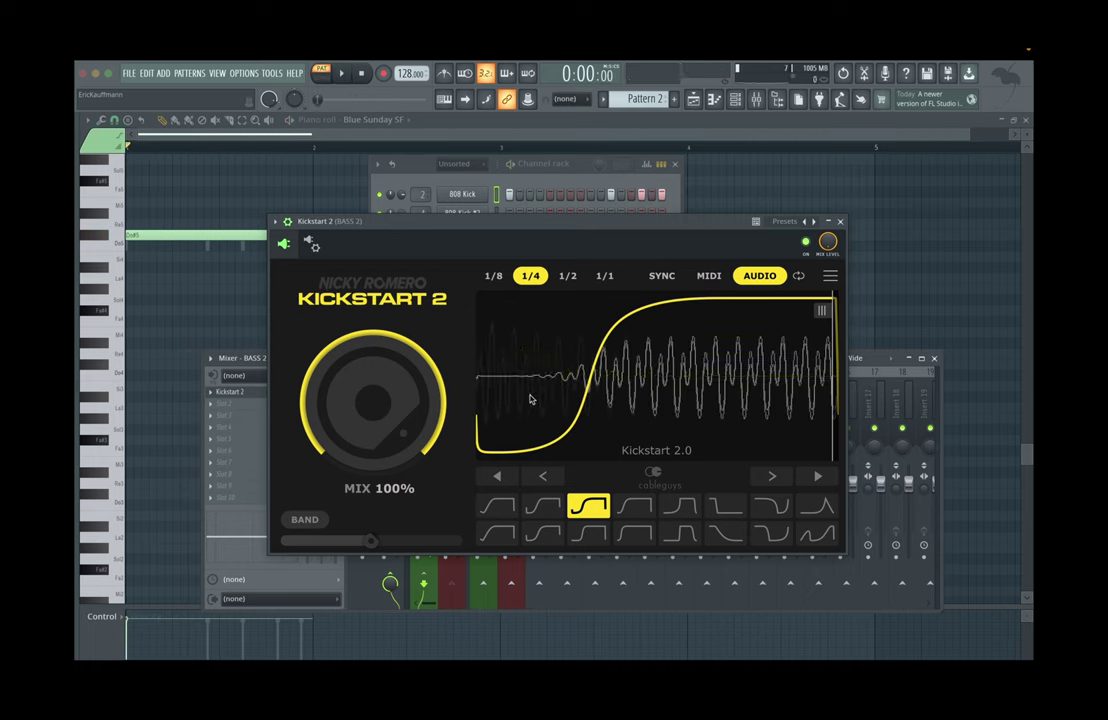
key("space")
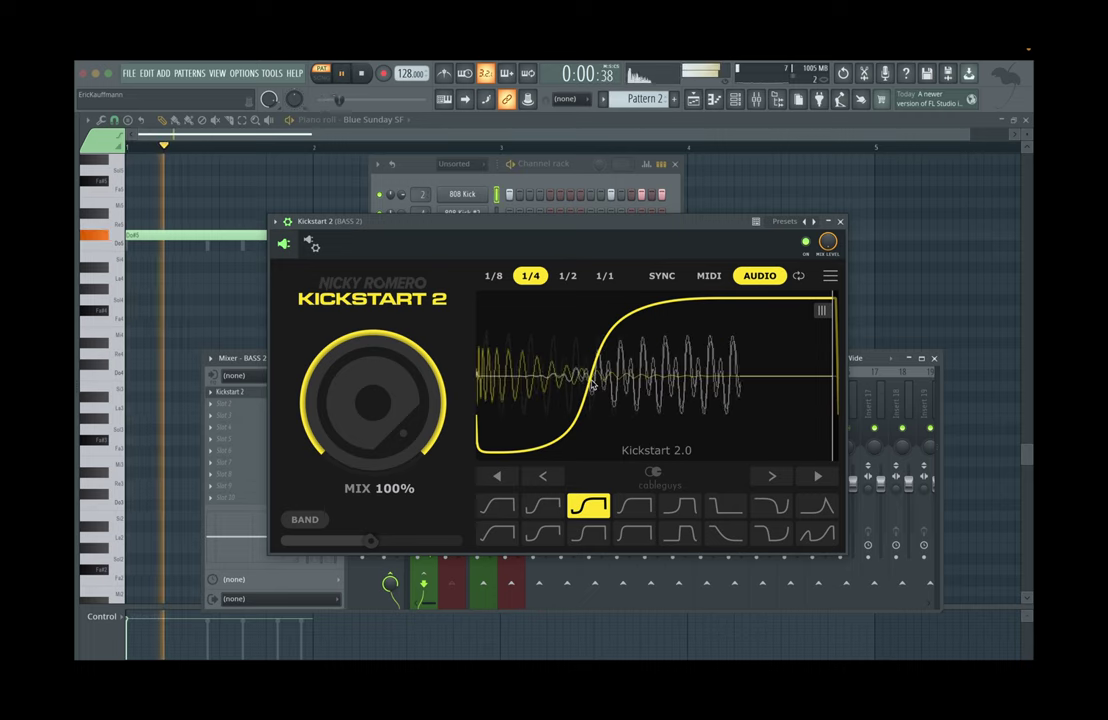
key("space")
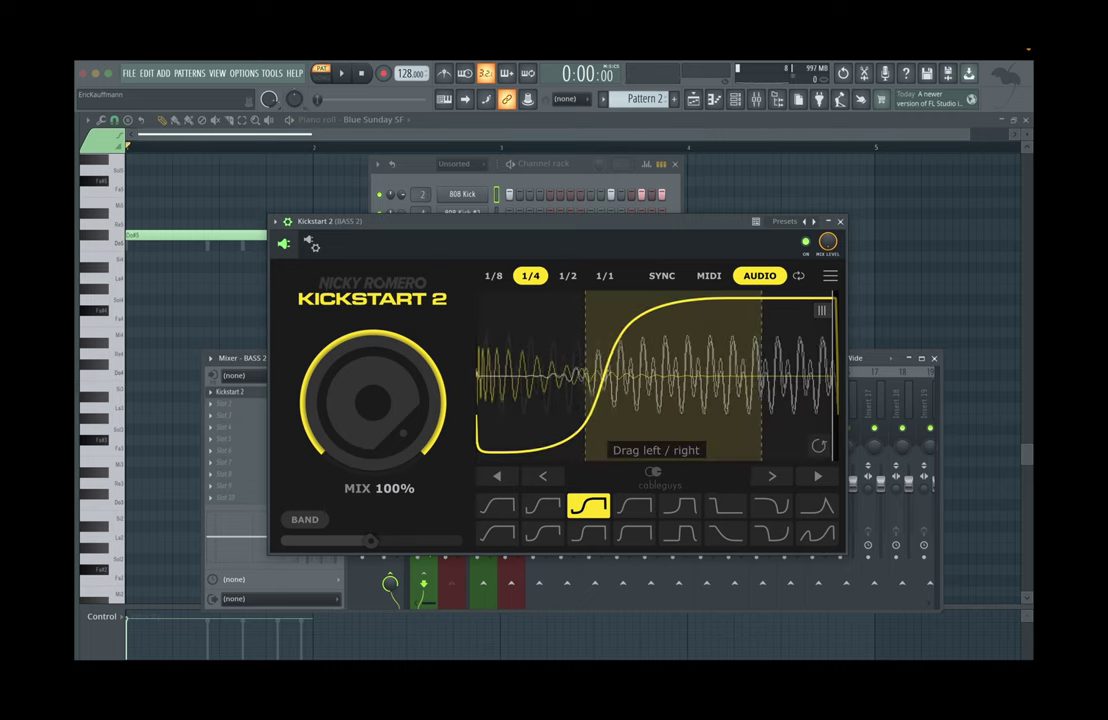
key("space")
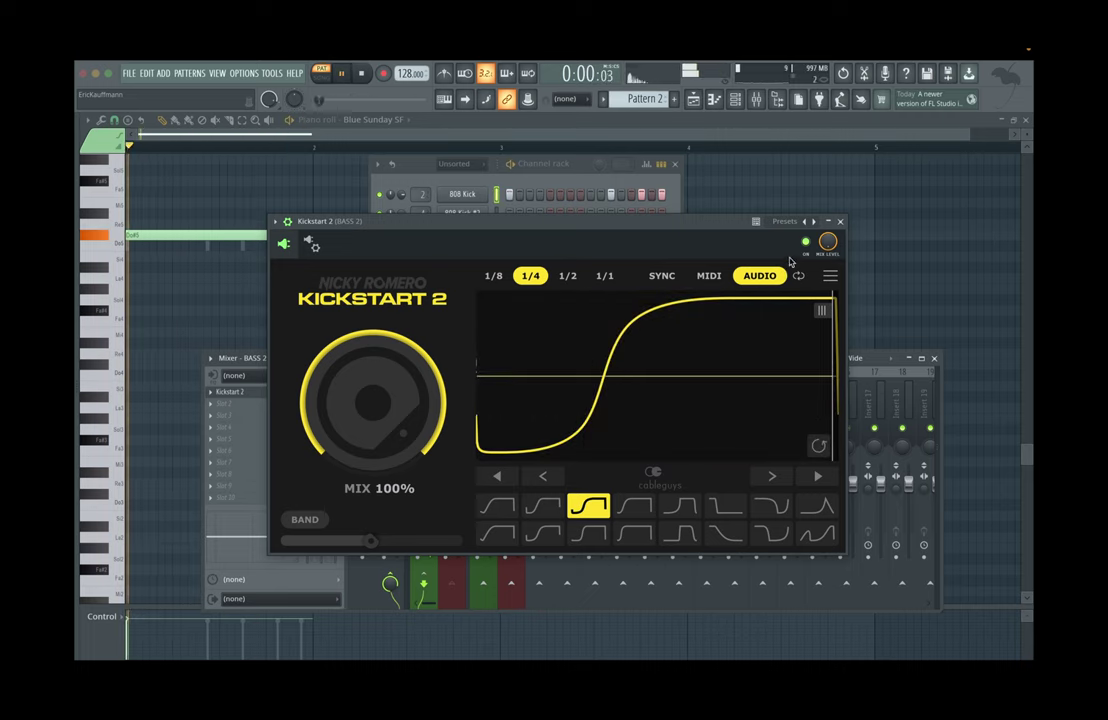
Close Kickstart 2, route the KICK 2 track to the Master, and stop playback after listening
left_click(840, 221)
left_click(450, 558)
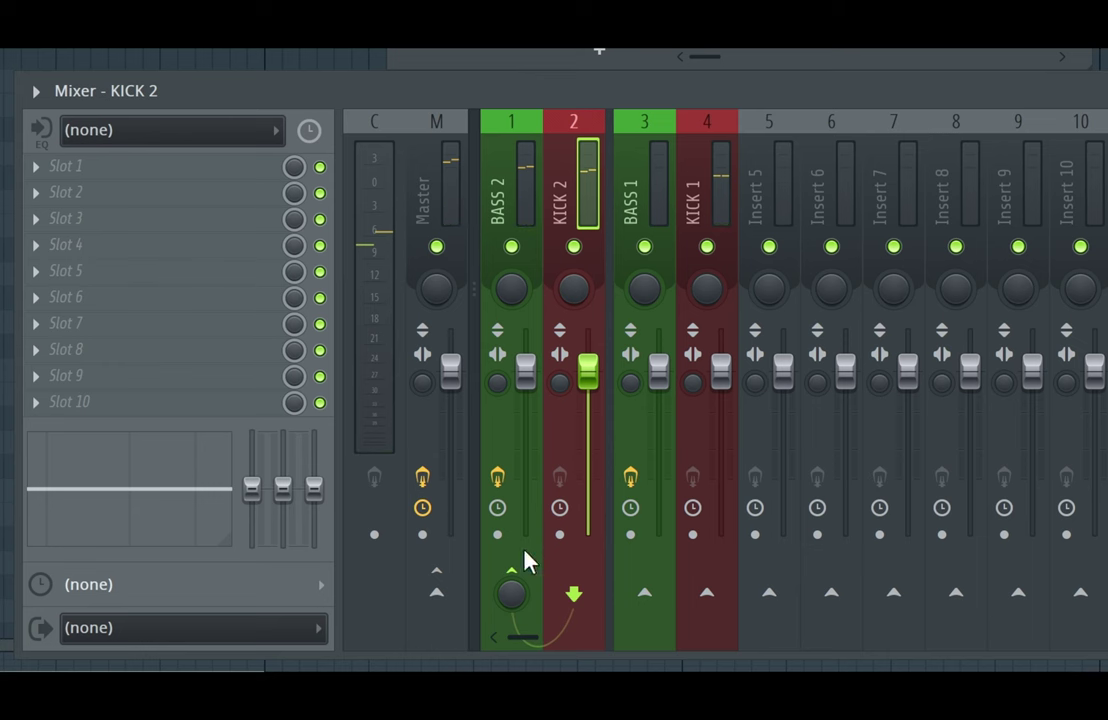
left_click(437, 596)
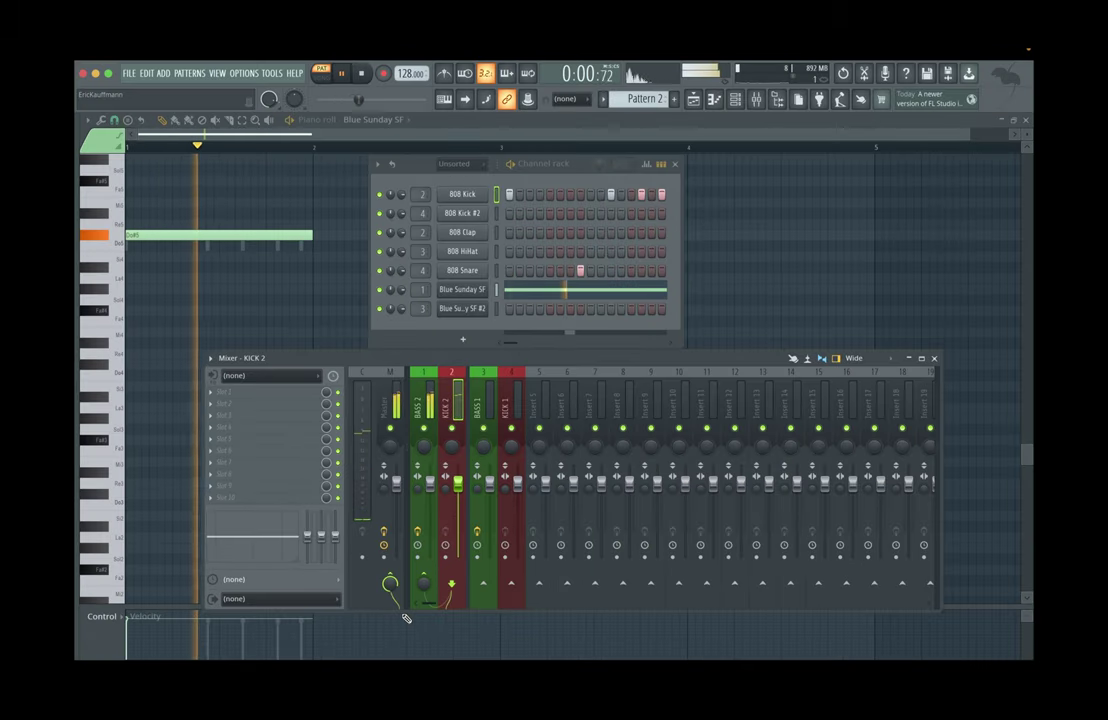
key("space")
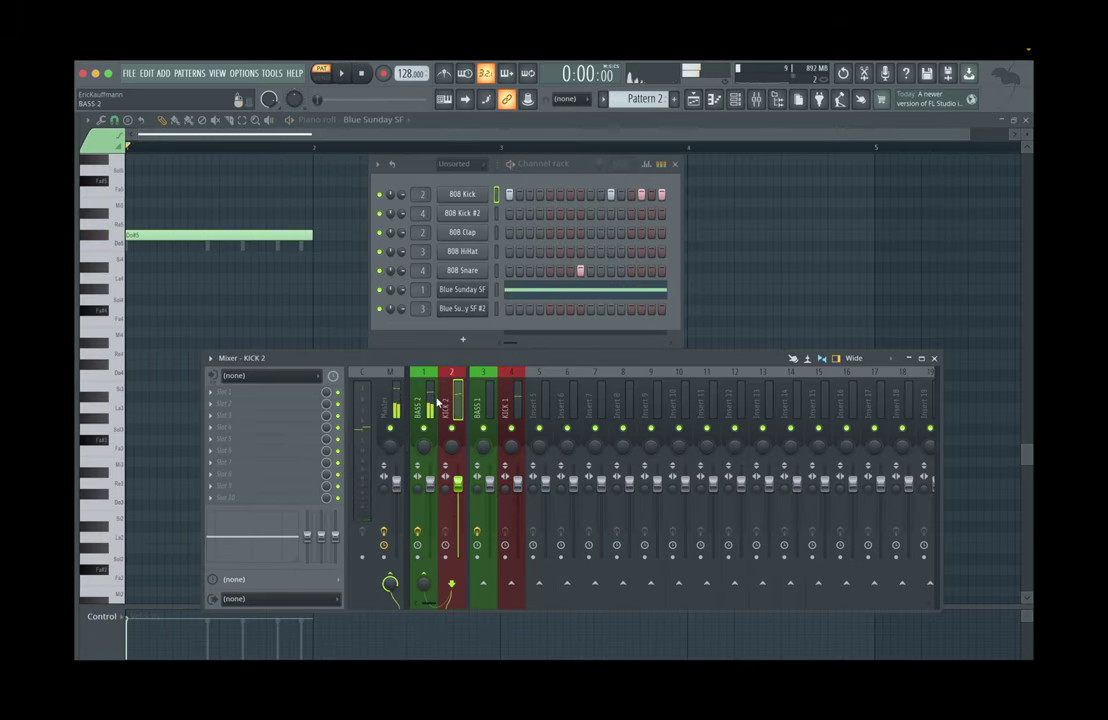
Reopen Kickstart 2 on the BASS 2 track and play Pattern 2 to check the ducking with the kick audible
left_click(423, 405)
left_click(235, 391)
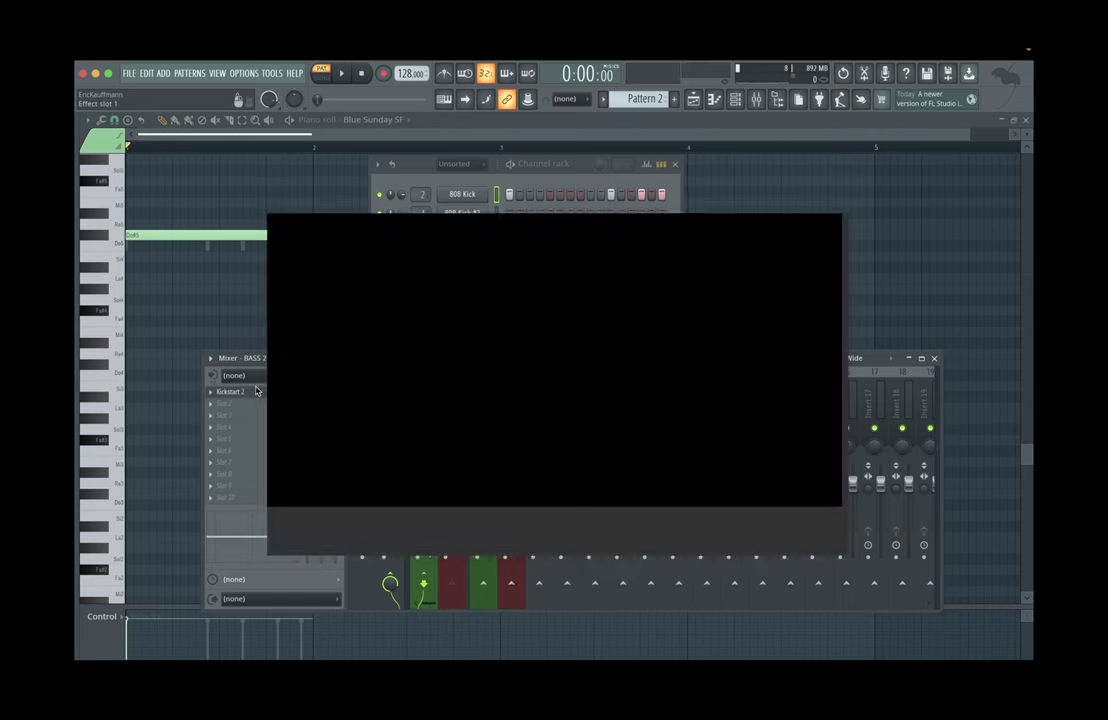
key("space")
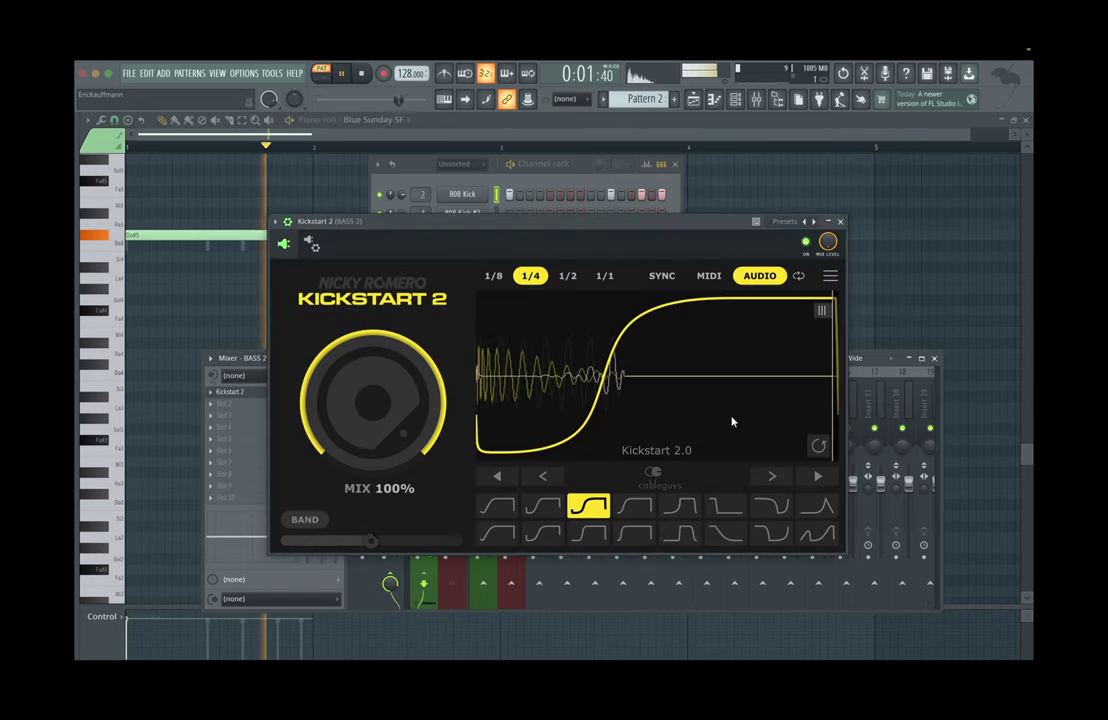
key("space")
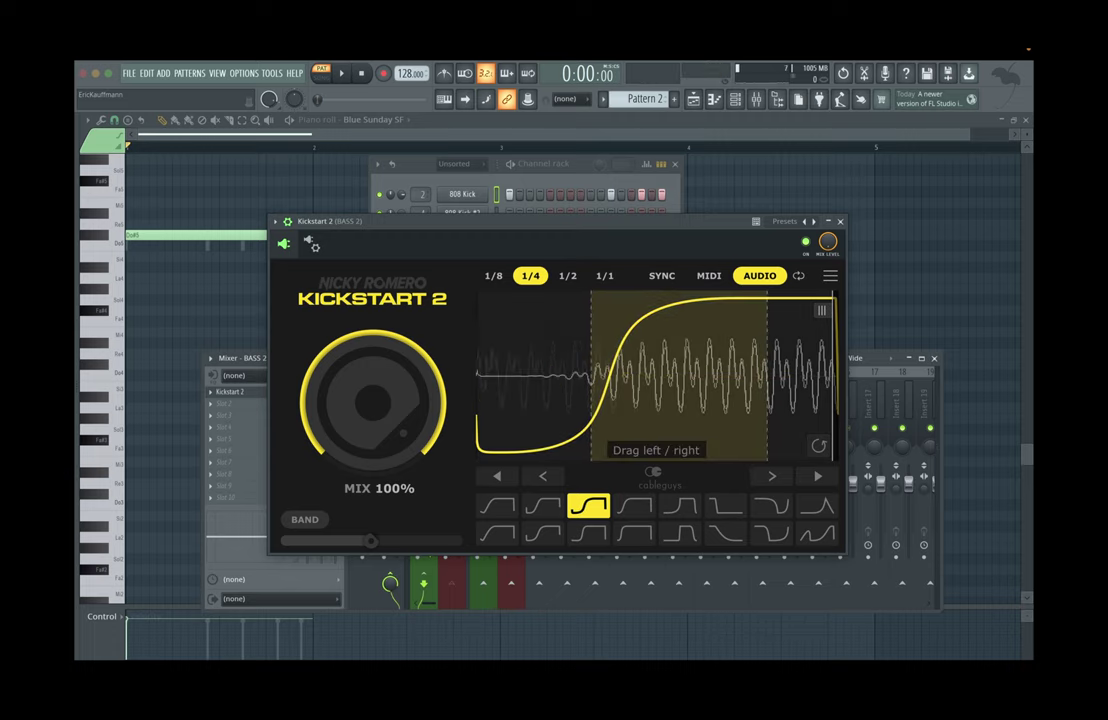
Hide the plugin wrapper's options bar and move the Kickstart 2 window up to uncover the mixer faders
left_click_drag(580, 224, 602, 222)
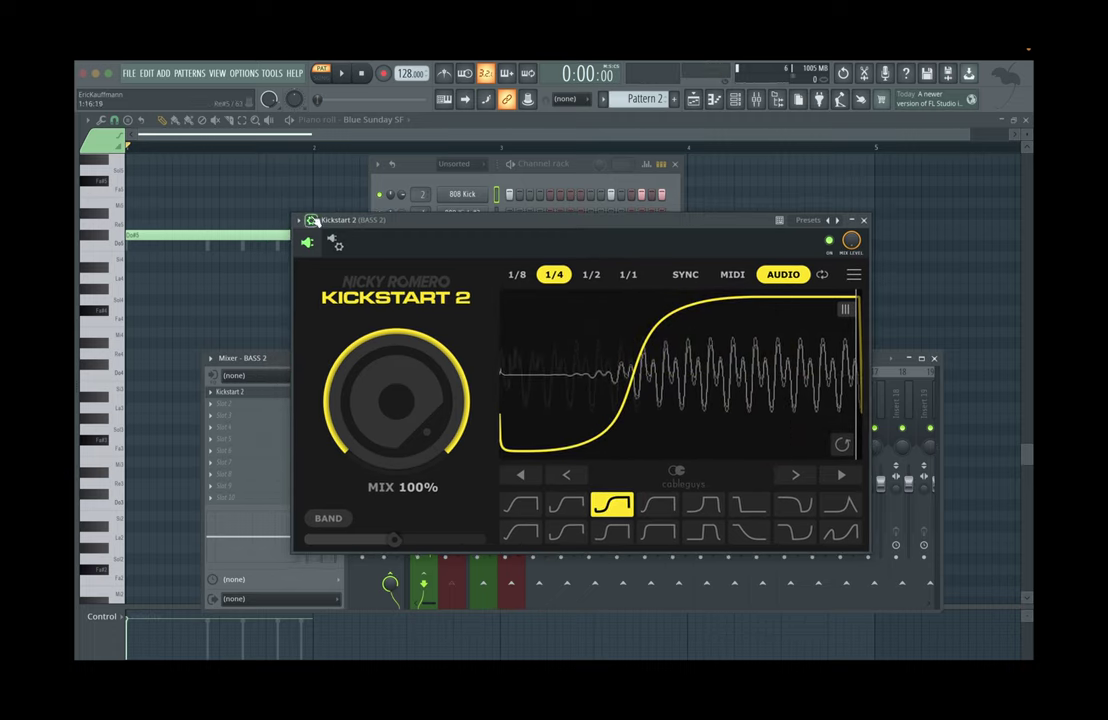
left_click(300, 220)
left_click_drag(454, 231, 452, 167)
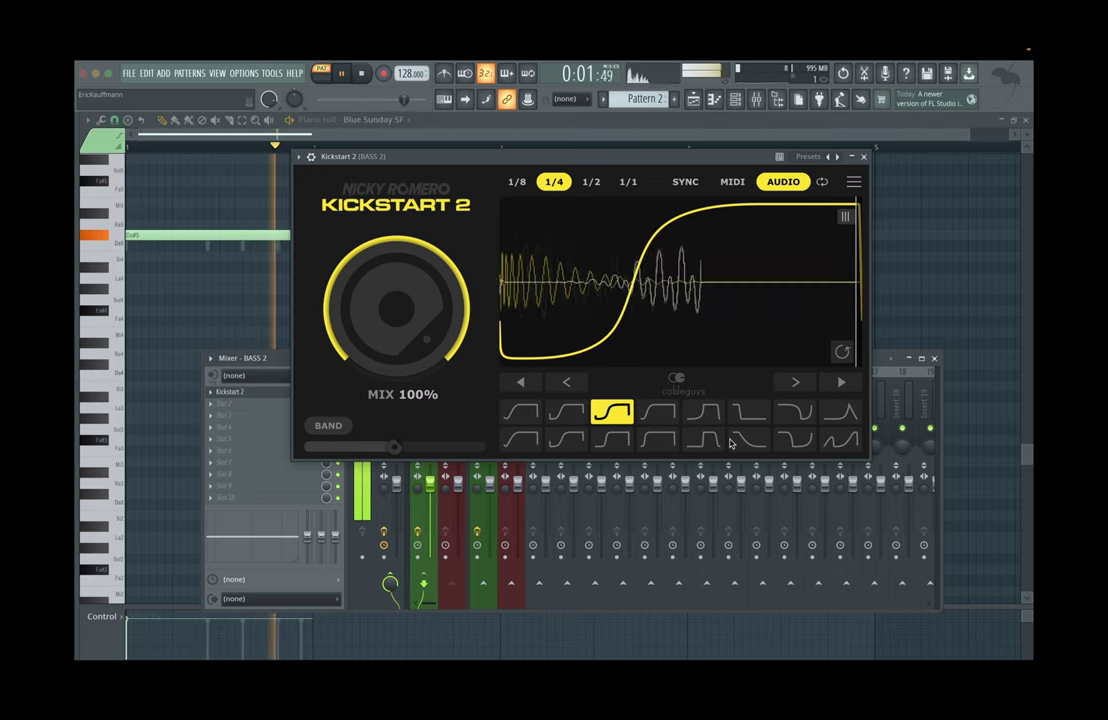
Try the fifth ducking curve with its rise shifted earlier, return to the third, S-shaped curve, and stop playback
left_click(704, 411)
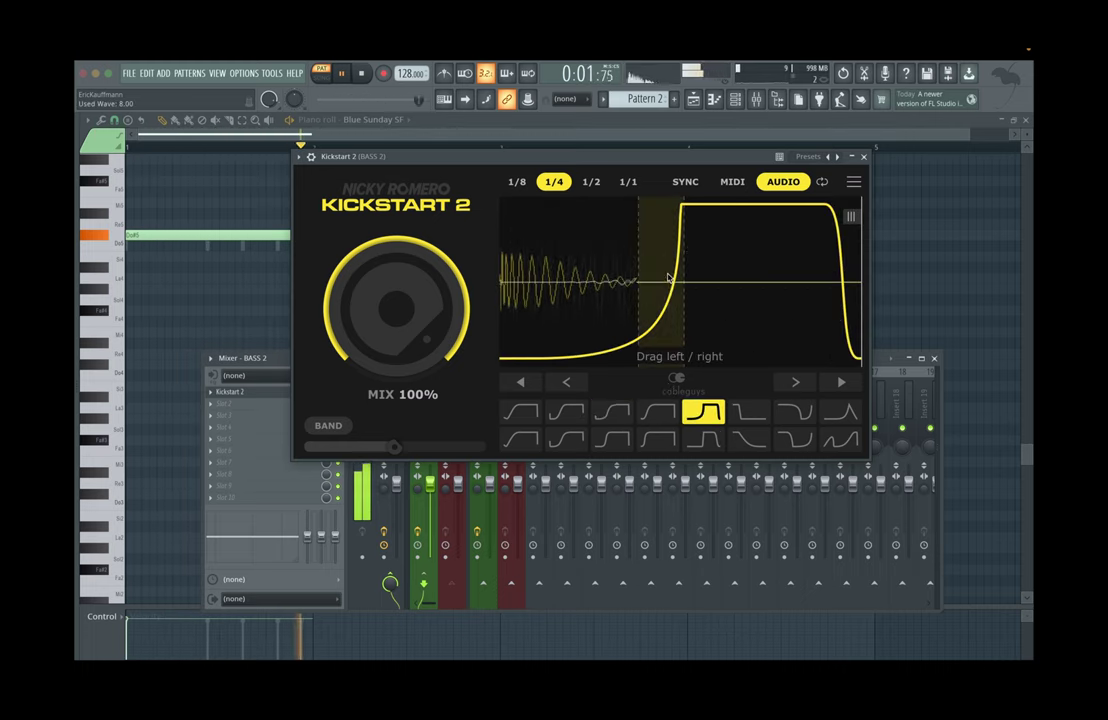
left_click_drag(655, 300, 648, 330)
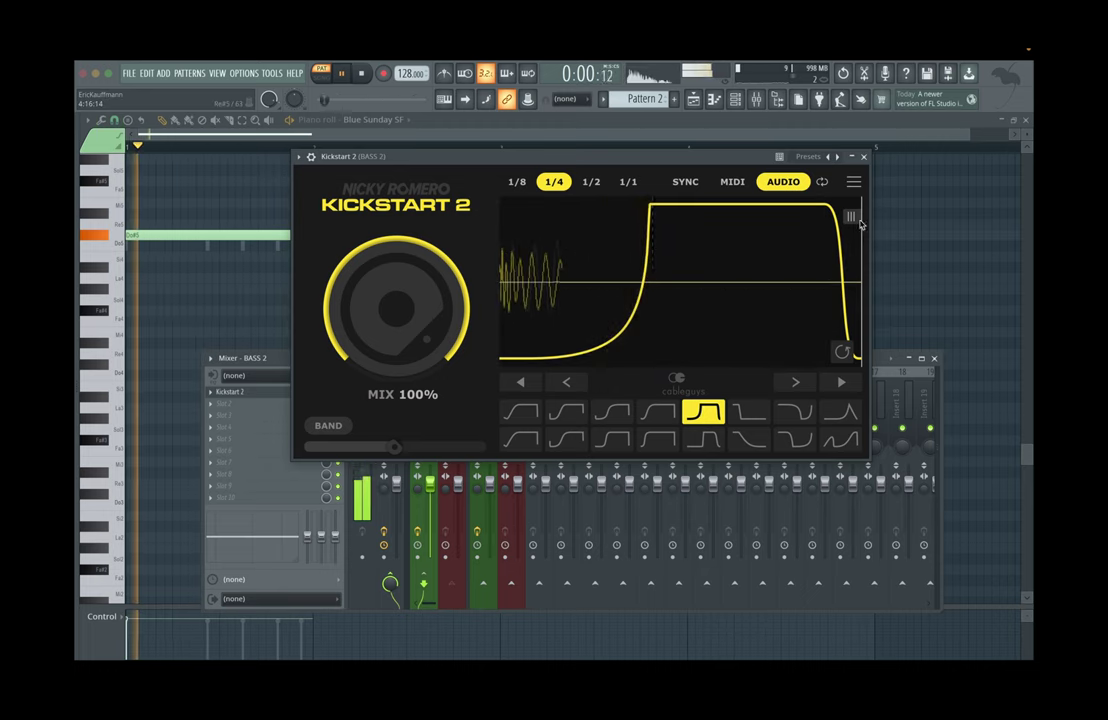
left_click(616, 416)
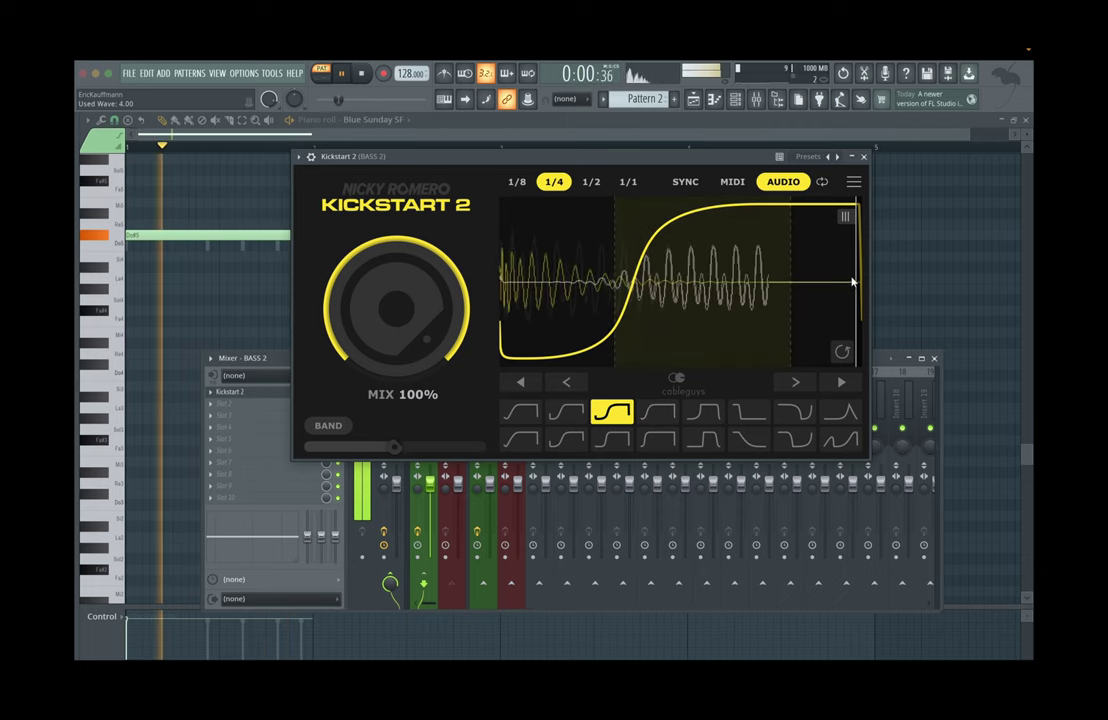
key("space")
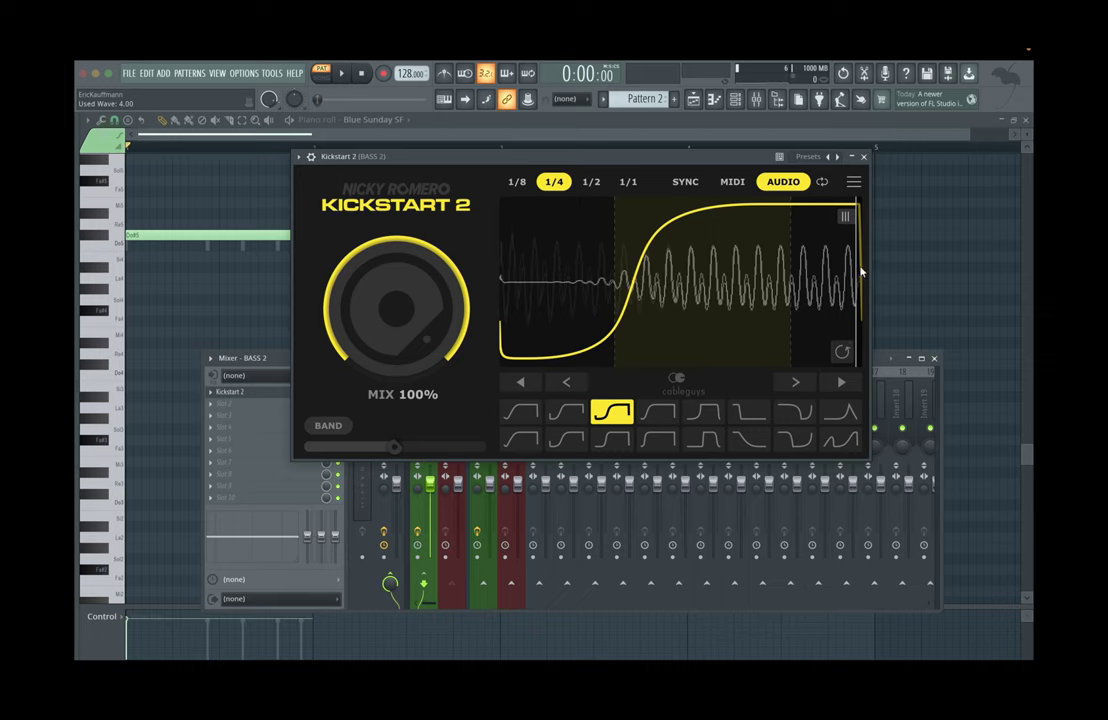
Try earlier playback end positions on the ducking curve while listening, and set the end marker at the very end of the curve
mouse_move(855, 268)
left_mouse_down()
mouse_move(546, 268)
mouse_move(757, 268)
mouse_move(646, 268)
left_mouse_up()
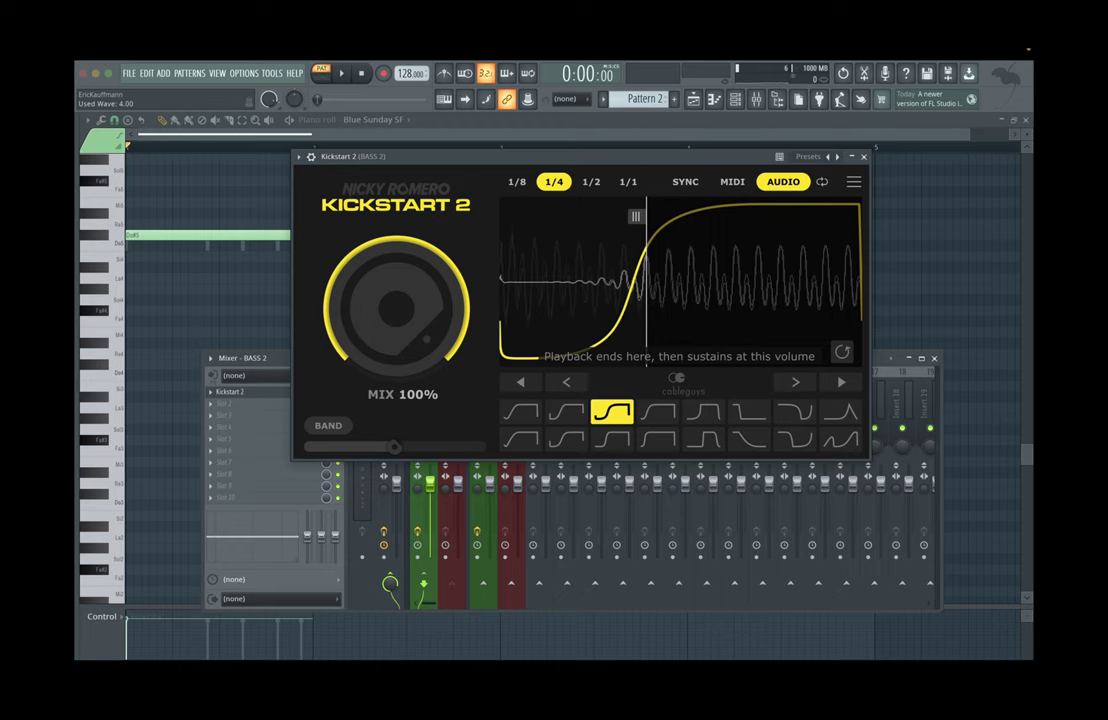
left_click_drag(646, 268, 859, 268)
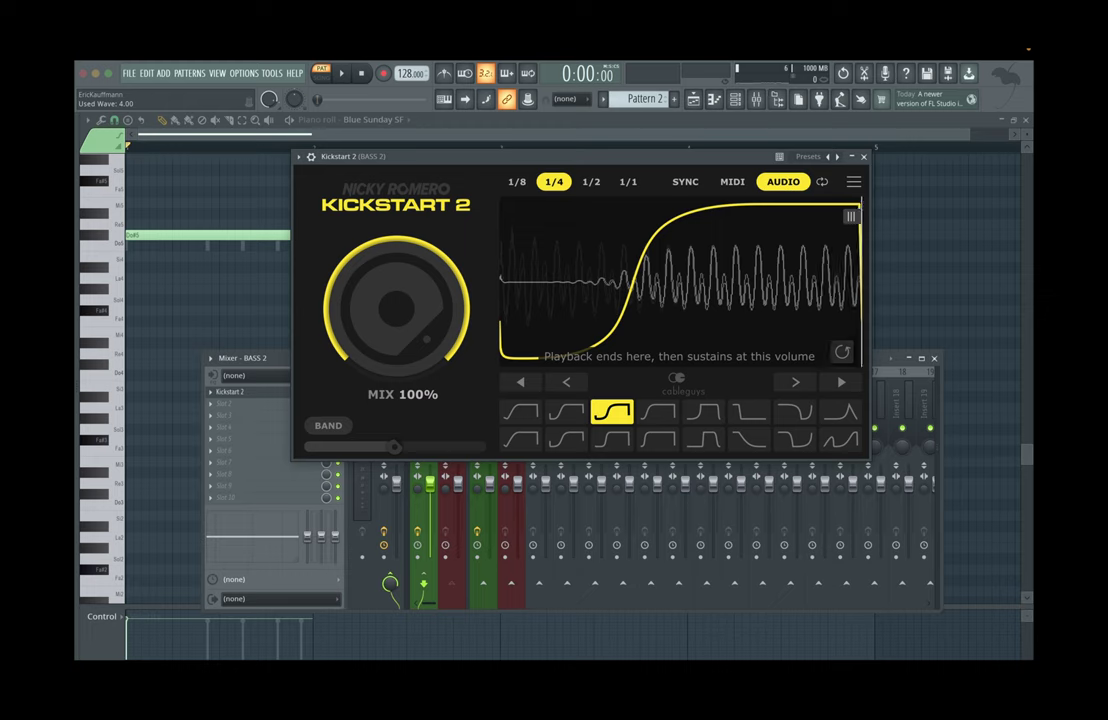
left_click_drag(851, 217, 693, 219)
key("space")
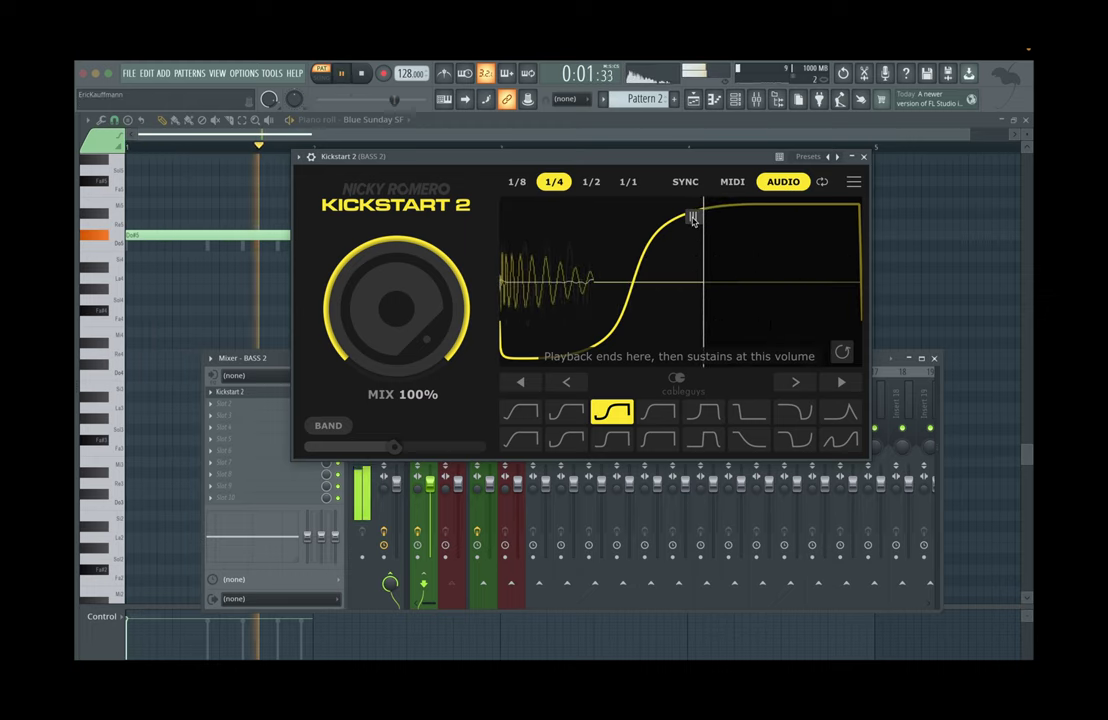
left_click_drag(693, 219, 851, 220)
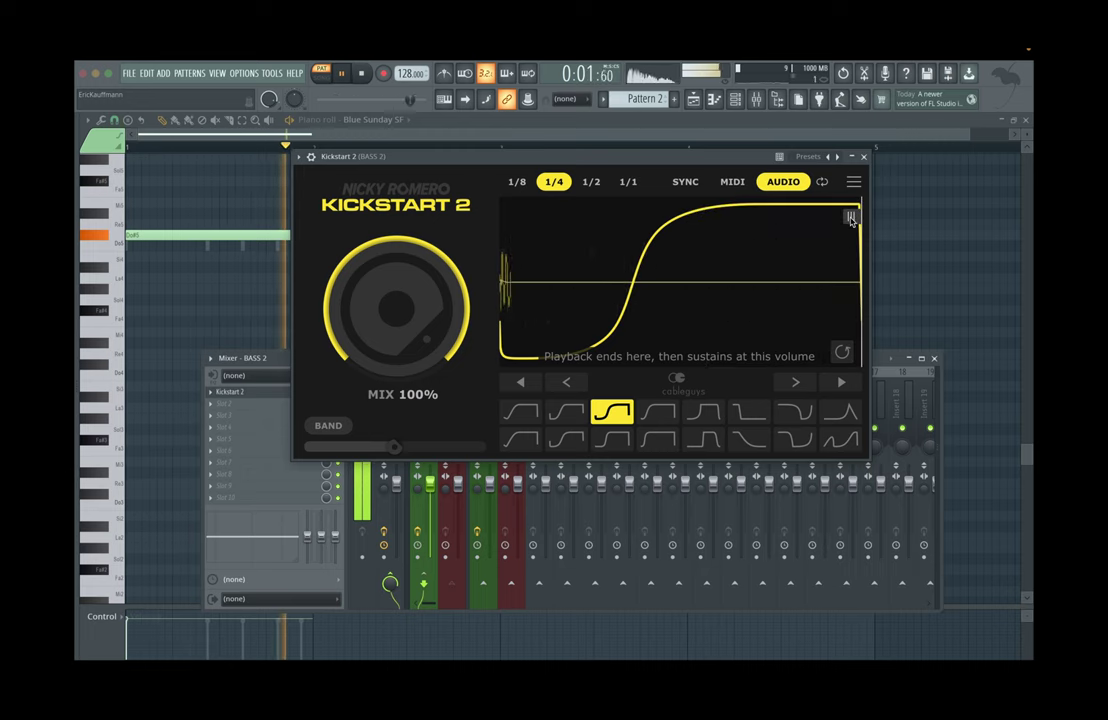
key("space")
mouse_move(851, 220)
left_mouse_down()
mouse_move(628, 218)
mouse_move(851, 217)
left_mouse_up()
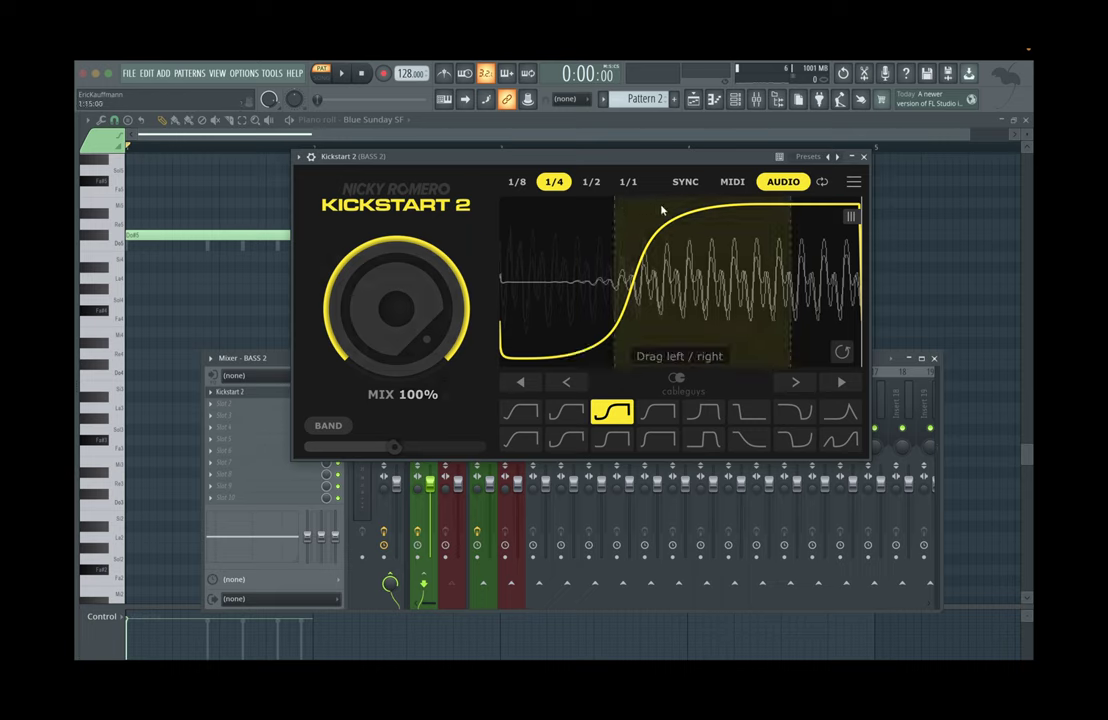
Close the mixer and switch Kickstart 2's trigger mode to Sync and back to Audio, repositioning the plugin window
left_click(934, 358)
left_click_drag(608, 170, 598, 182)
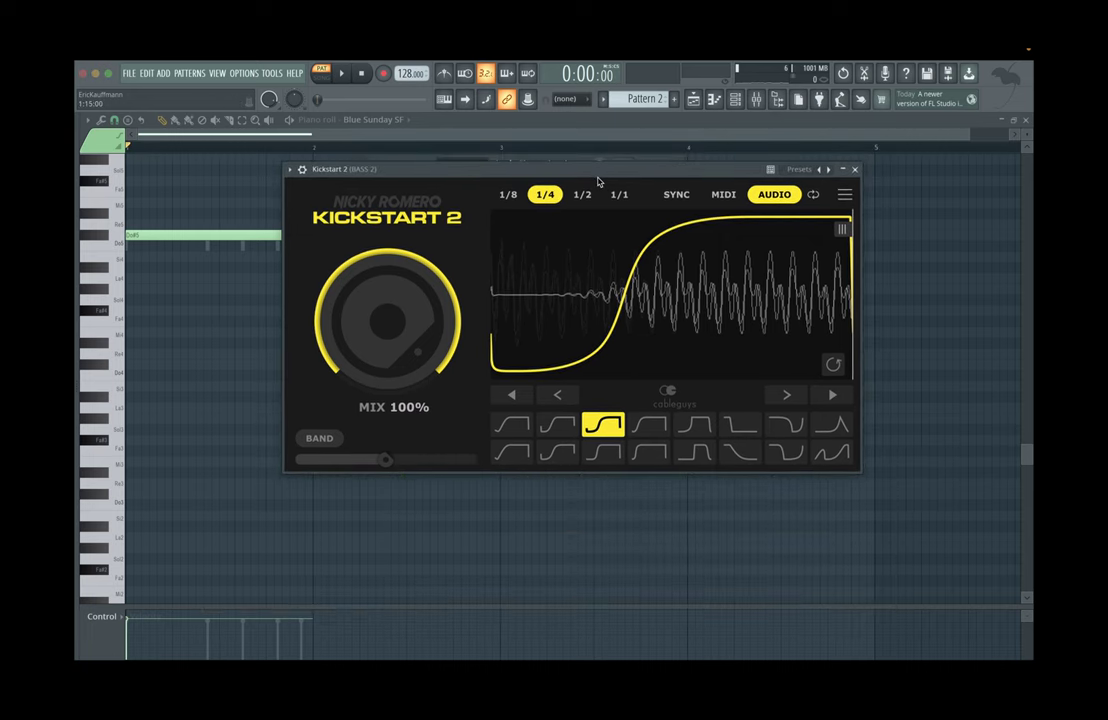
left_click(676, 196)
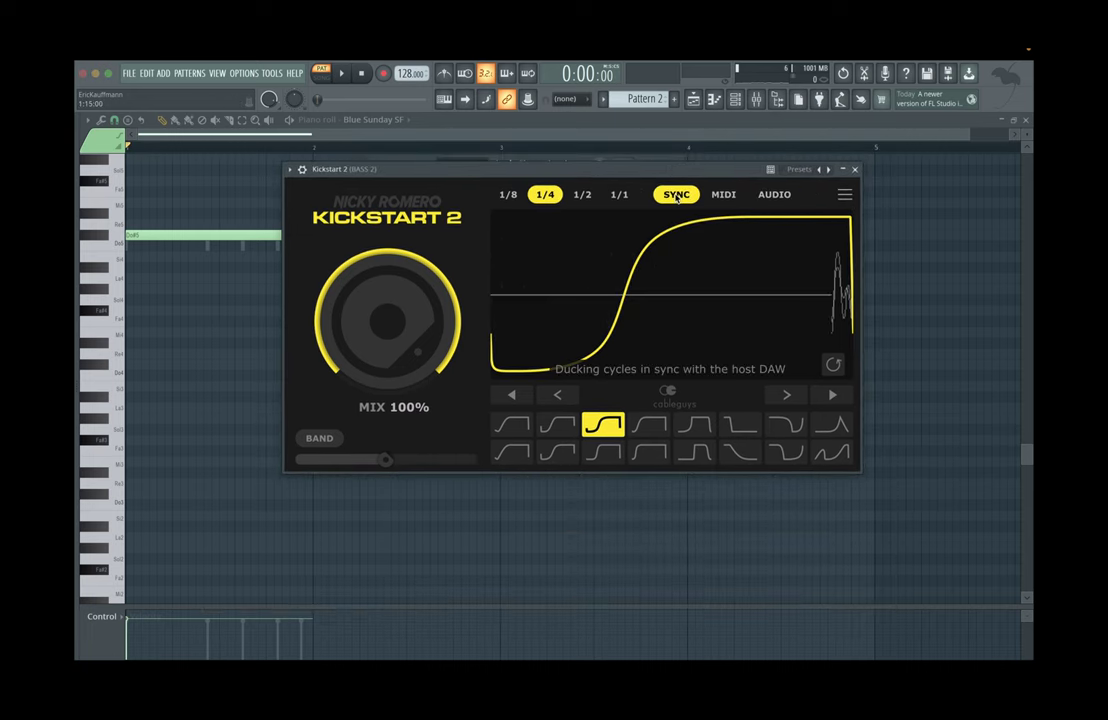
left_click(775, 196)
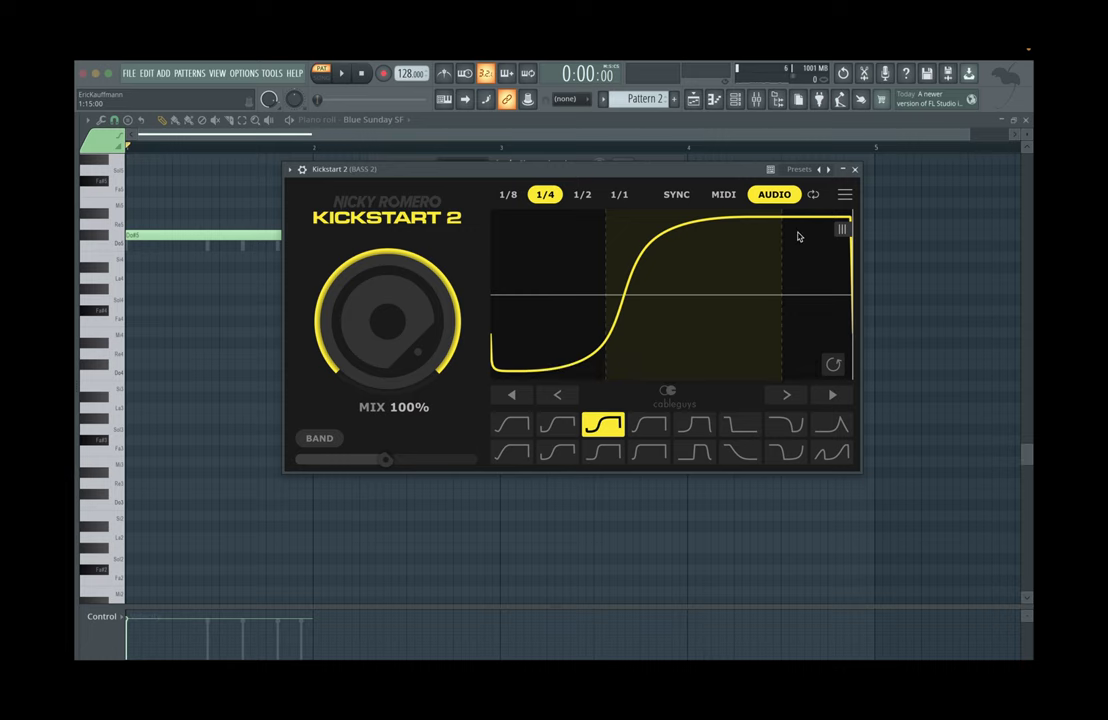
mouse_move(640, 170)
left_mouse_down()
mouse_move(640, 279)
mouse_move(650, 155)
left_mouse_up()
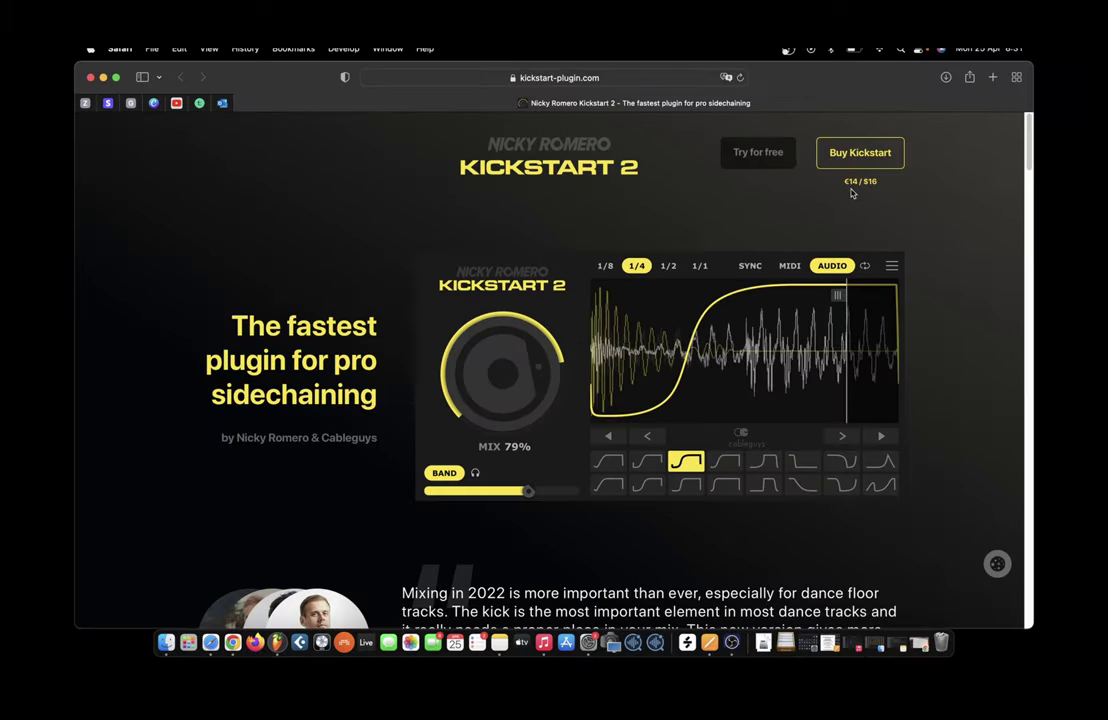
Look over the Kickstart 2 product page on kickstart-plugin.com in Safari
scroll(913, 245, "down", 5)
left_click_drag(1030, 188, 1023, 158)
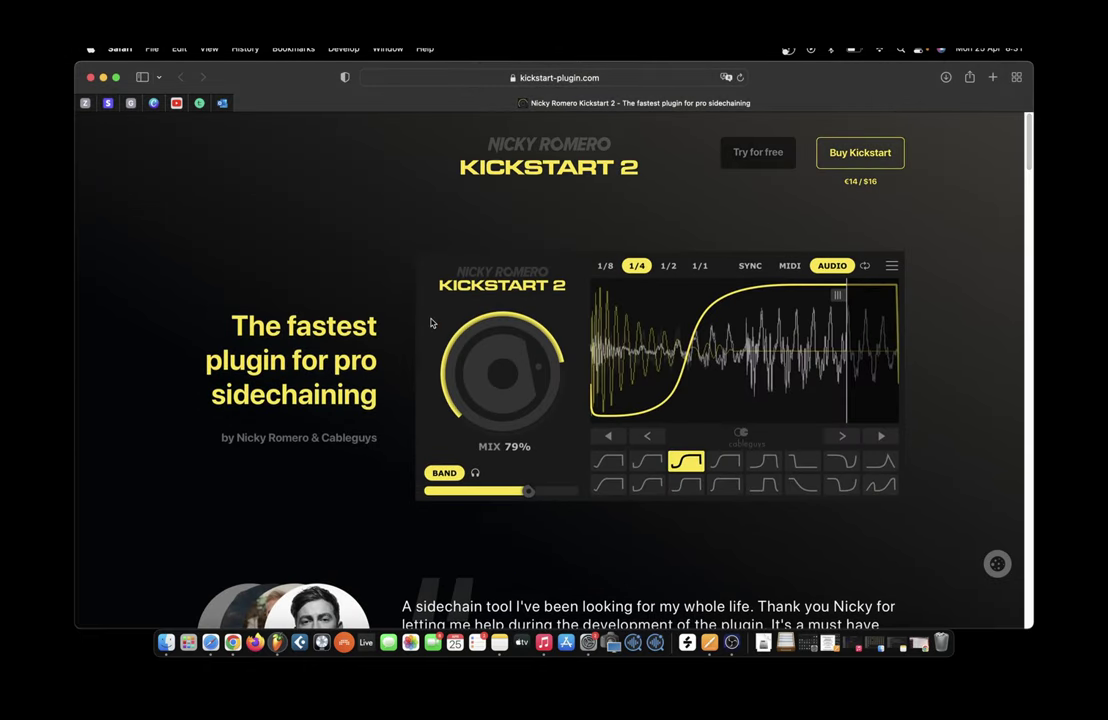